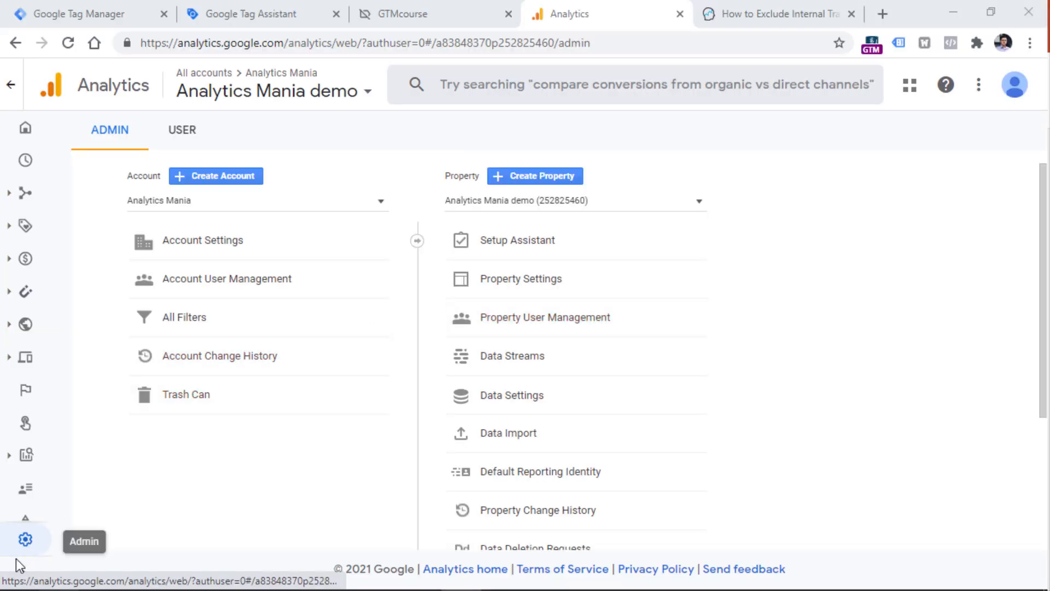
# - Start a new internal traffic rule in the tagging settings of the GTM Sandbox website data stream
pyautogui.moveTo(68, 541)
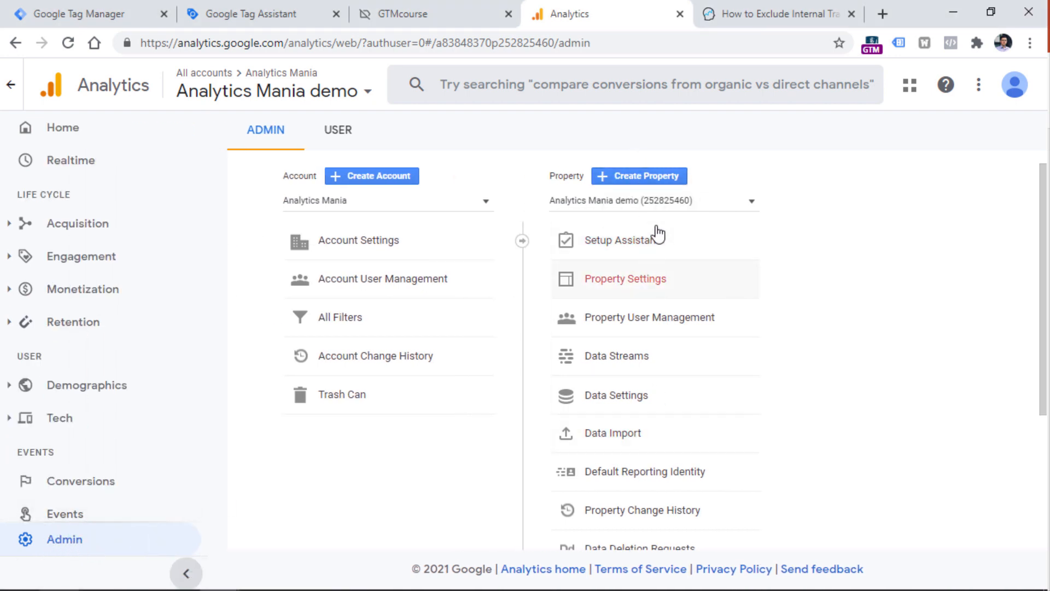
pyautogui.click(619, 359)
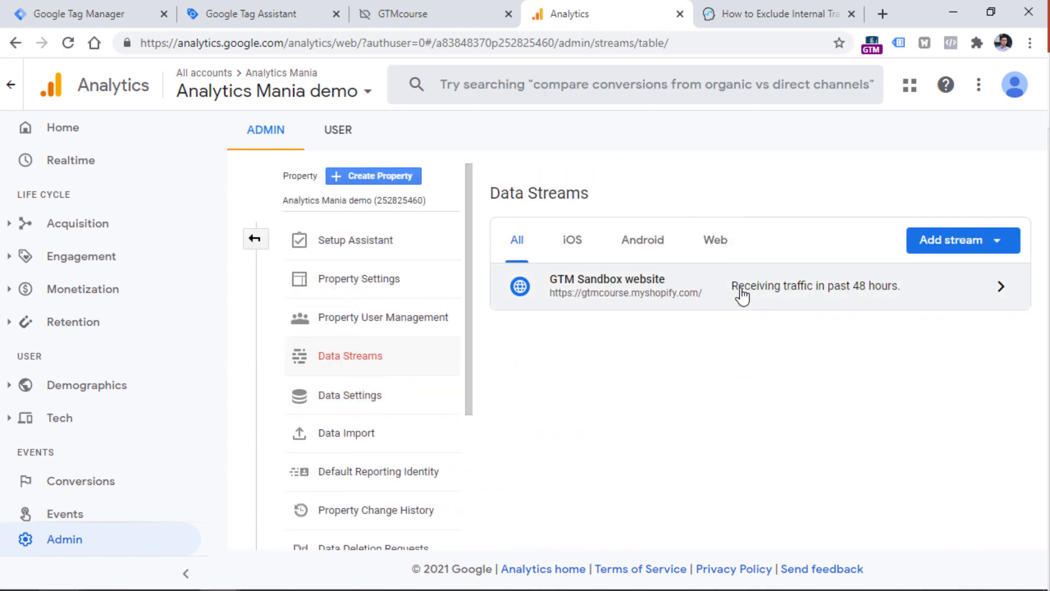
pyautogui.click(740, 293)
pyautogui.scroll(-3, 457, 240)
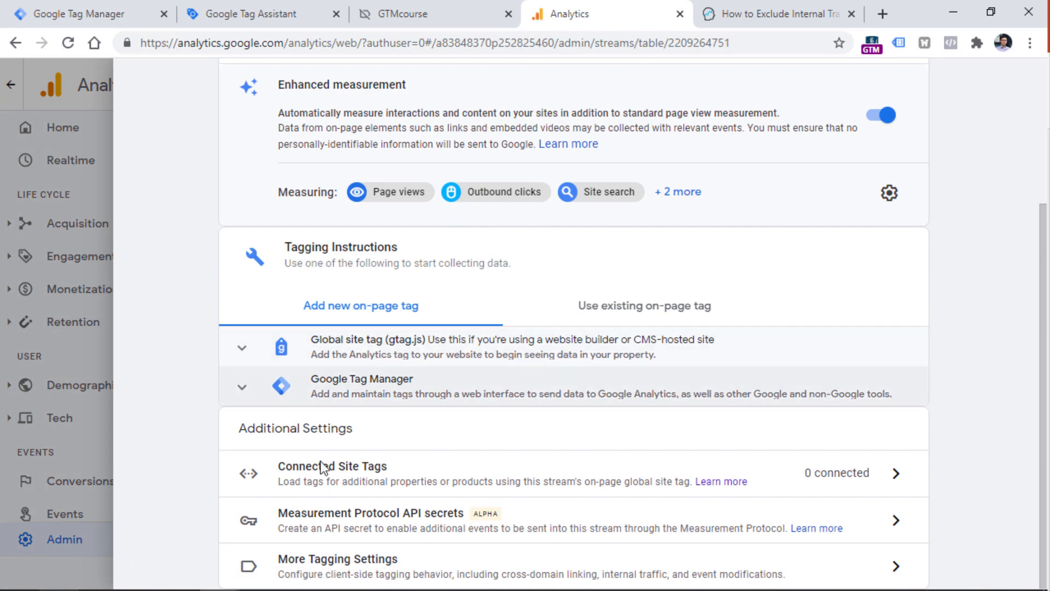
pyautogui.click(371, 559)
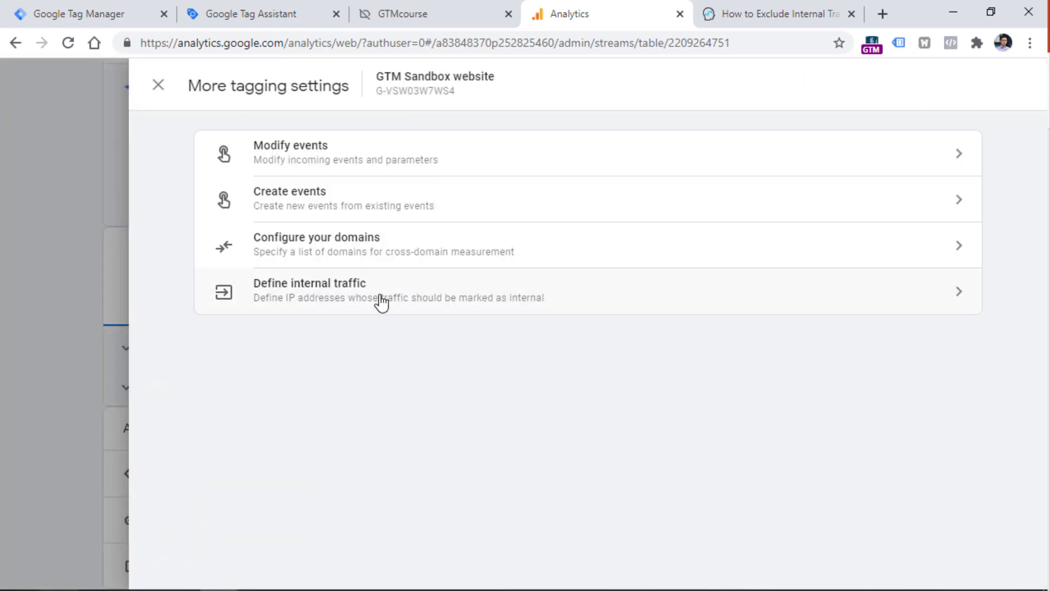
pyautogui.click(402, 295)
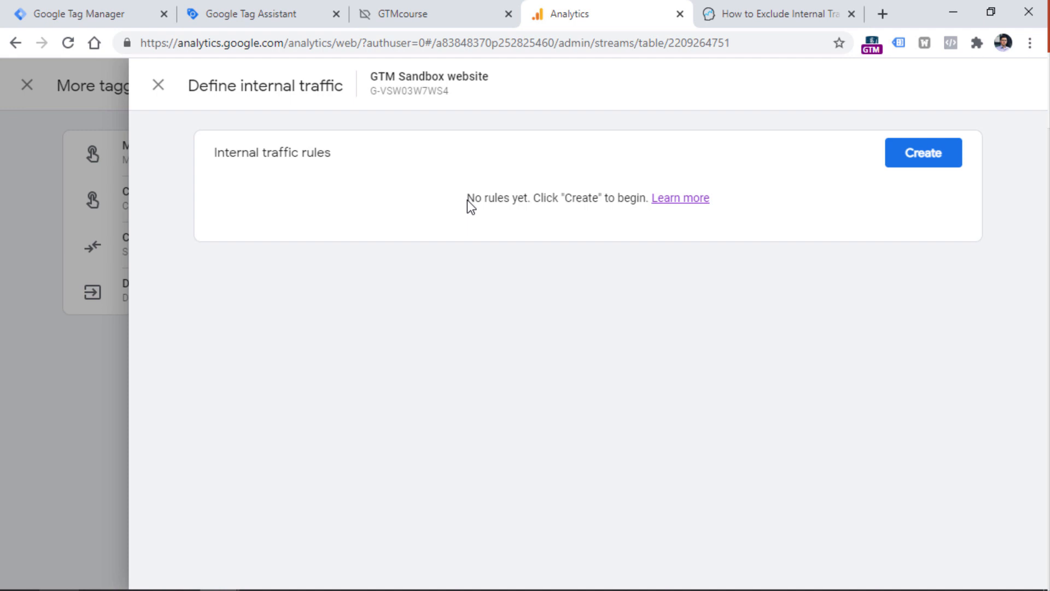
pyautogui.click(934, 160)
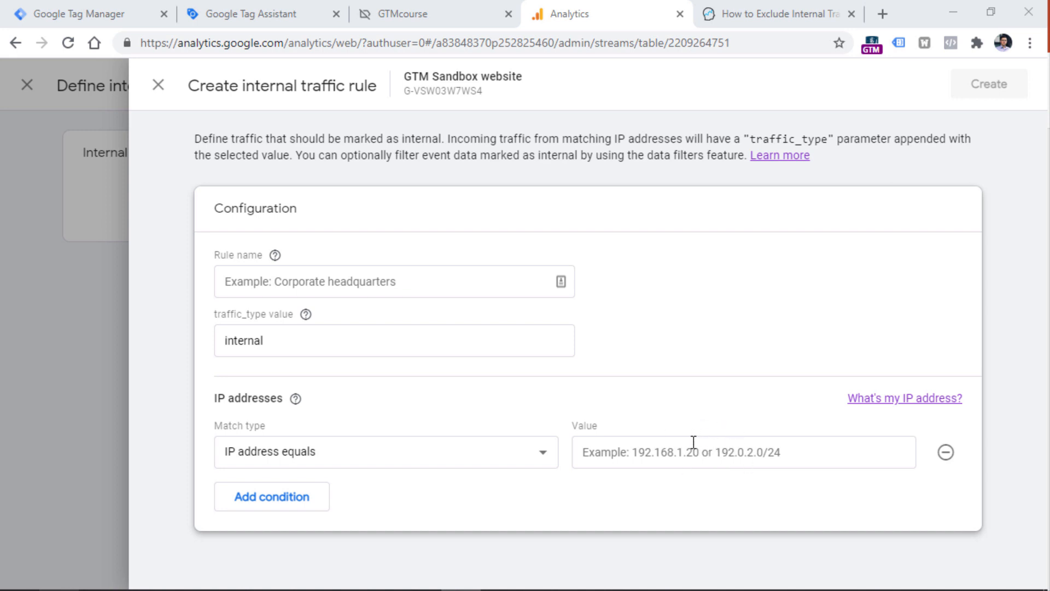
# - Look up the current public IP address and enter it as the value of the rule's "IP address equals" condition
pyautogui.click(905, 400)
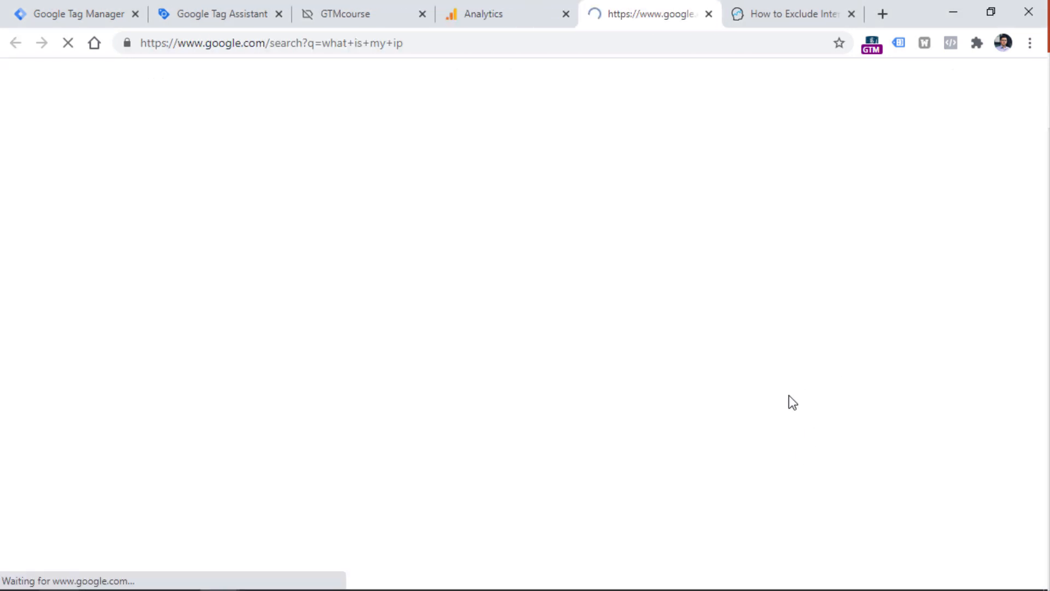
pyautogui.moveTo(300, 293); pyautogui.dragTo(158, 288)
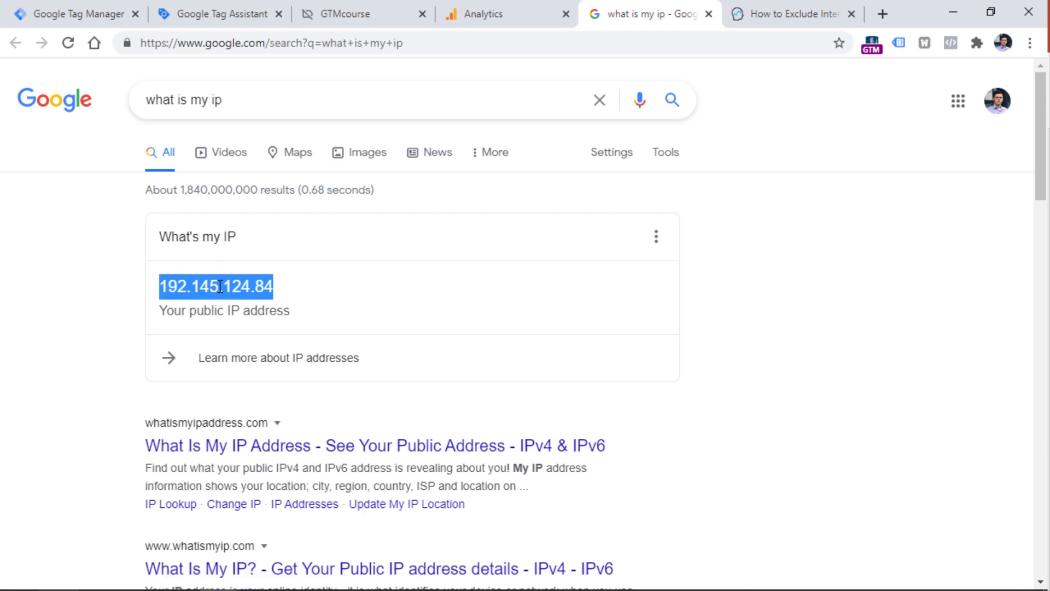
pyautogui.rightClick(212, 281)
pyautogui.click(232, 295)
pyautogui.click(481, 14)
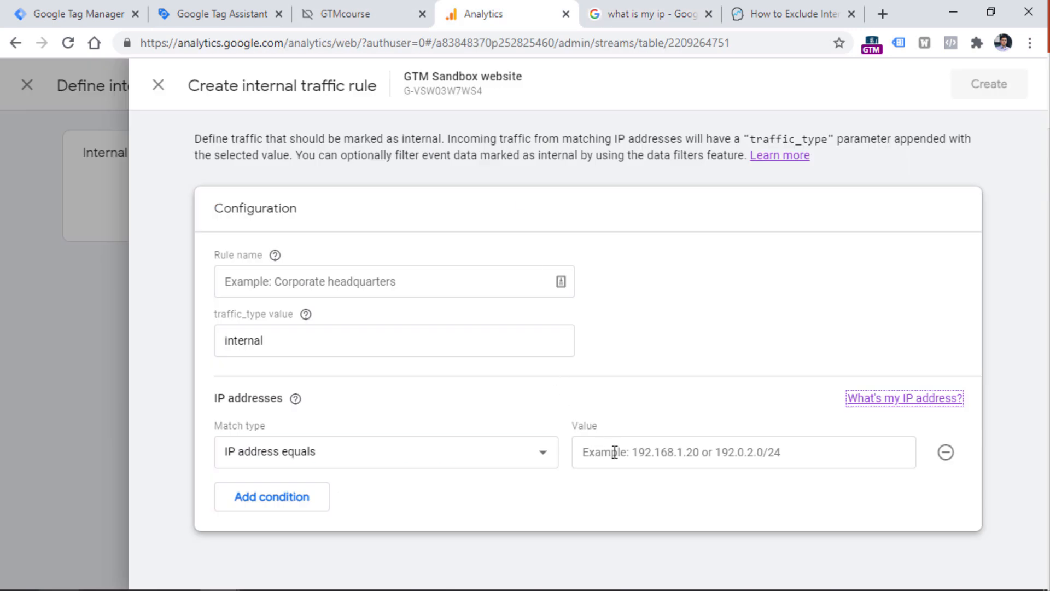
pyautogui.rightClick(615, 452)
pyautogui.click(656, 298)
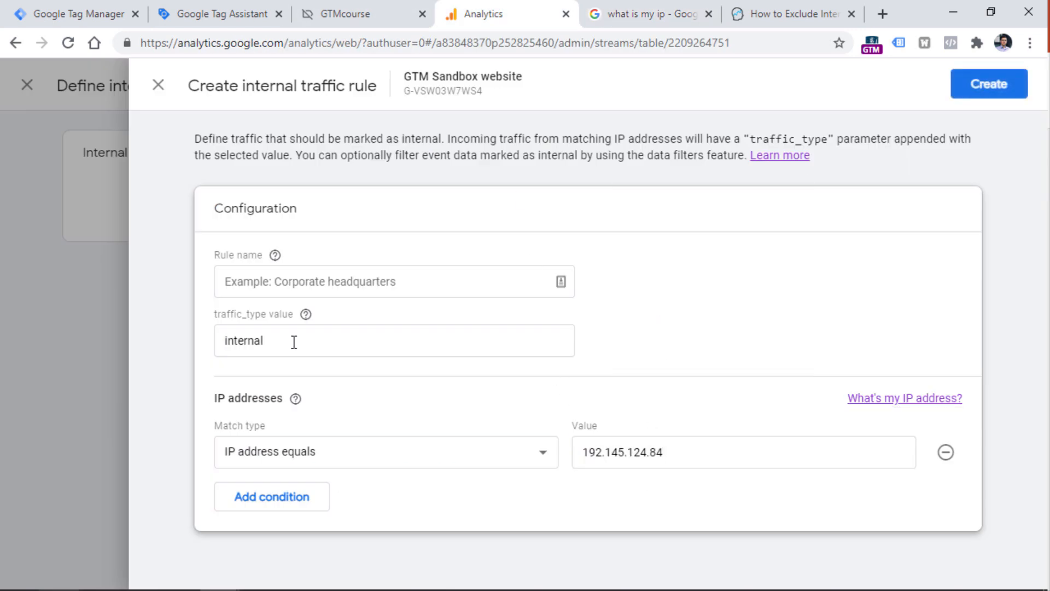
# - Name the rule "Internal traffic" and create it with the traffic_type value internal and the single IP address condition
pyautogui.moveTo(293, 343); pyautogui.dragTo(224, 342)
pyautogui.click(305, 348)
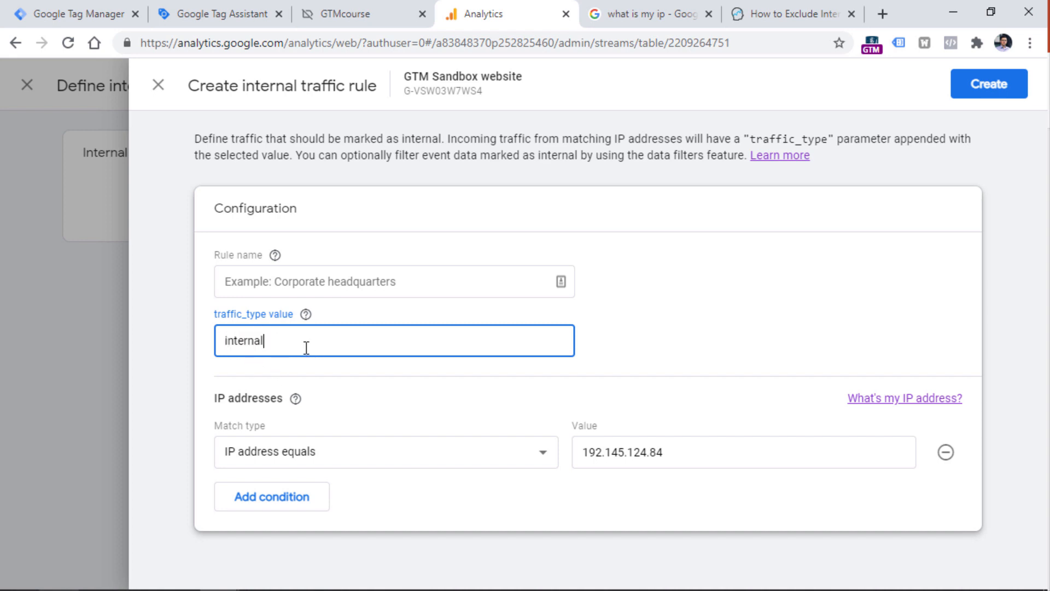
pyautogui.click(386, 271)
pyautogui.write('I')
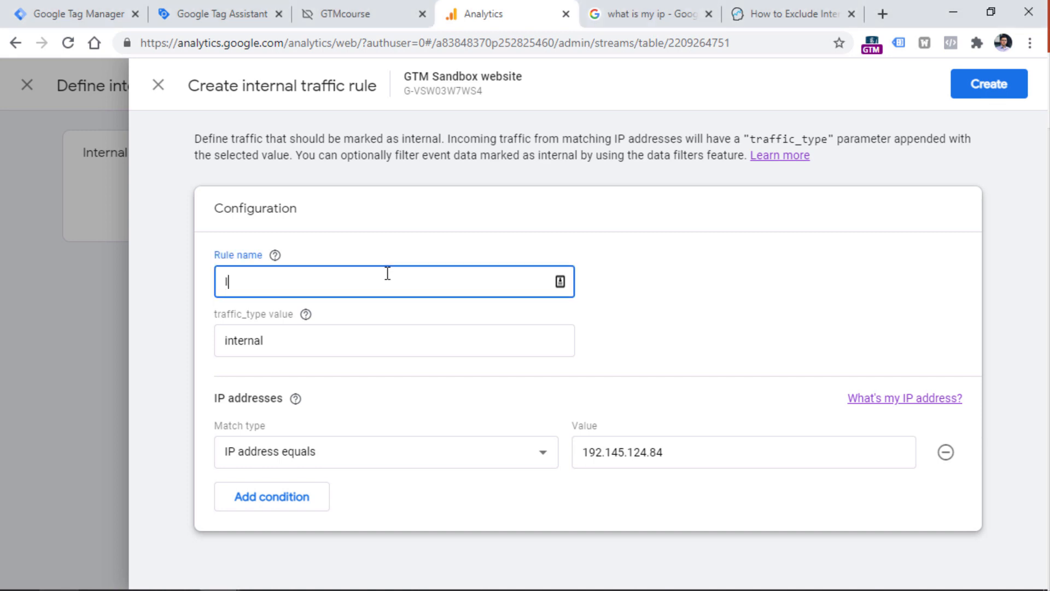
pyautogui.write('nternal traffic')
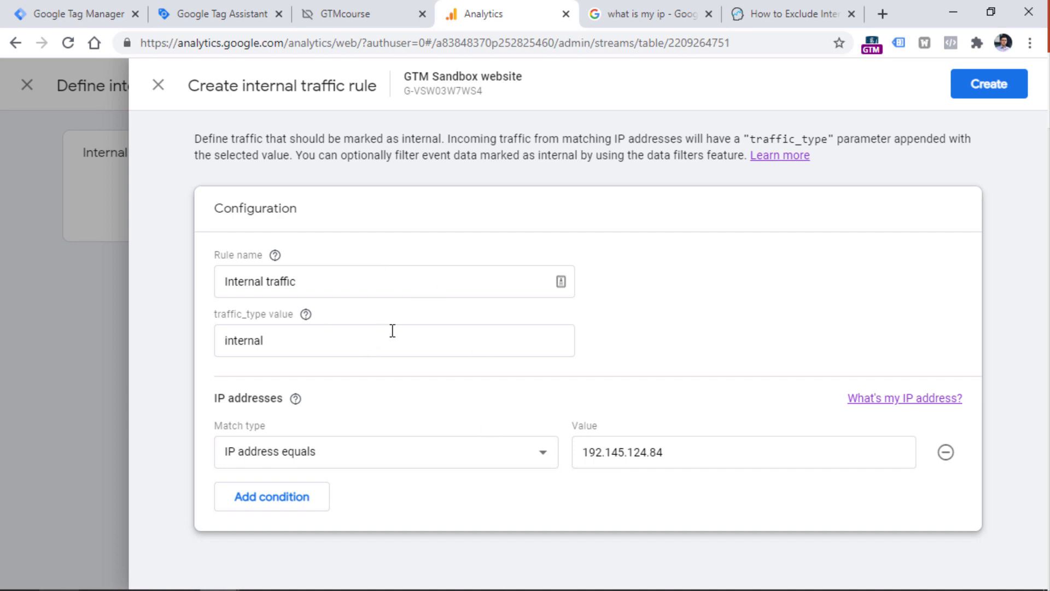
pyautogui.click(277, 333)
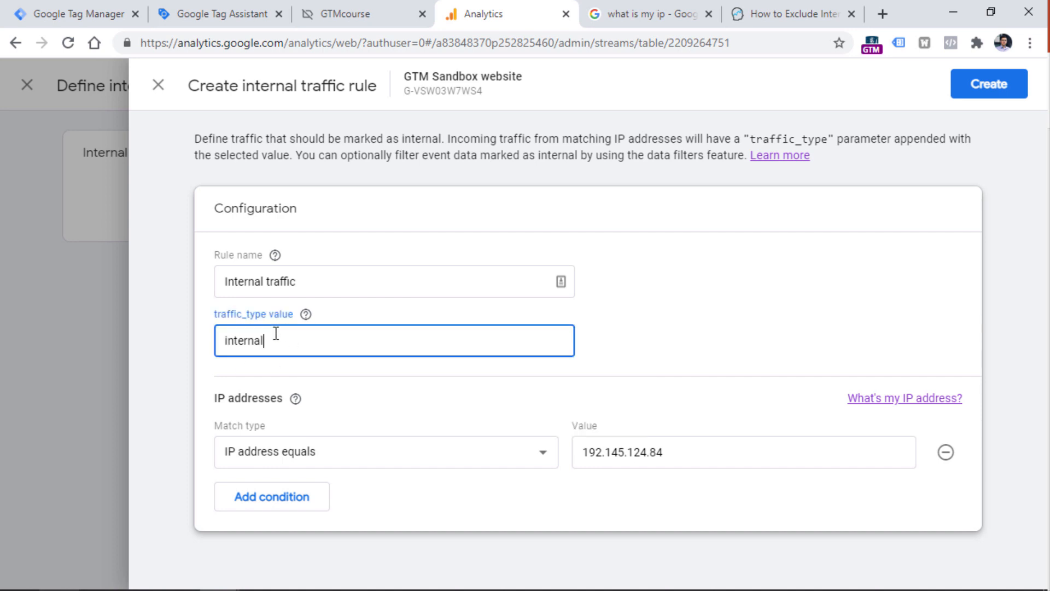
pyautogui.doubleClick(276, 333)
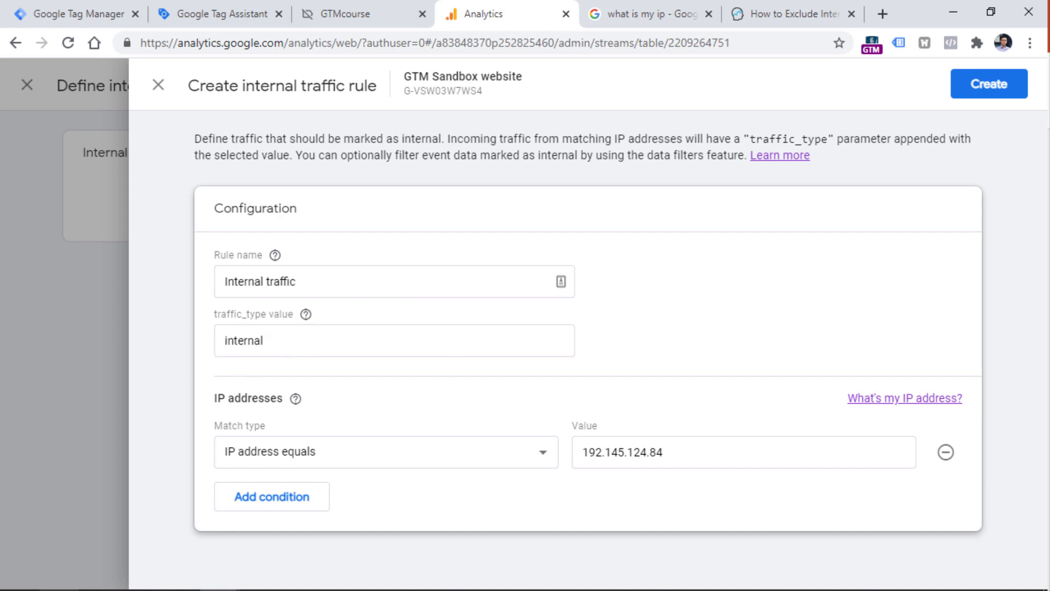
pyautogui.click(272, 500)
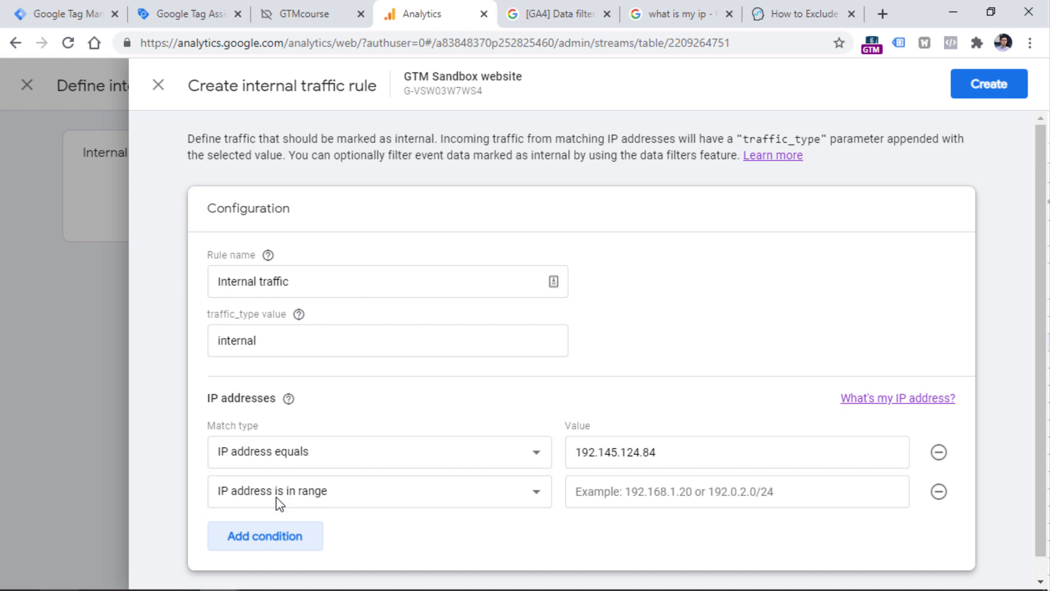
pyautogui.click(938, 492)
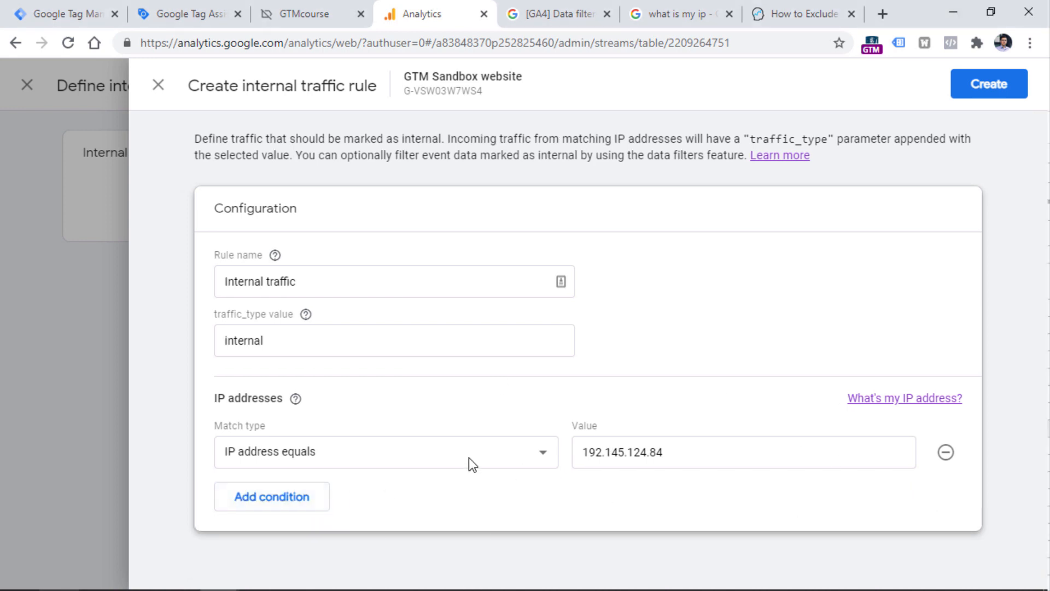
pyautogui.click(992, 83)
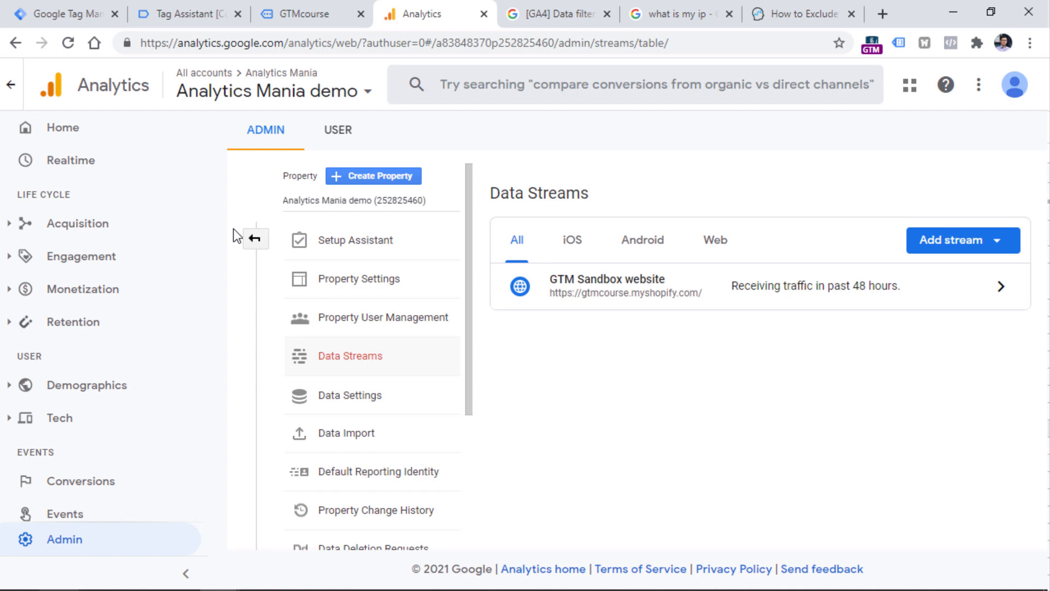
# - Inspect the value of the traffic_type parameter on the page_view event in DebugView
pyautogui.scroll(-3, 136, 277)
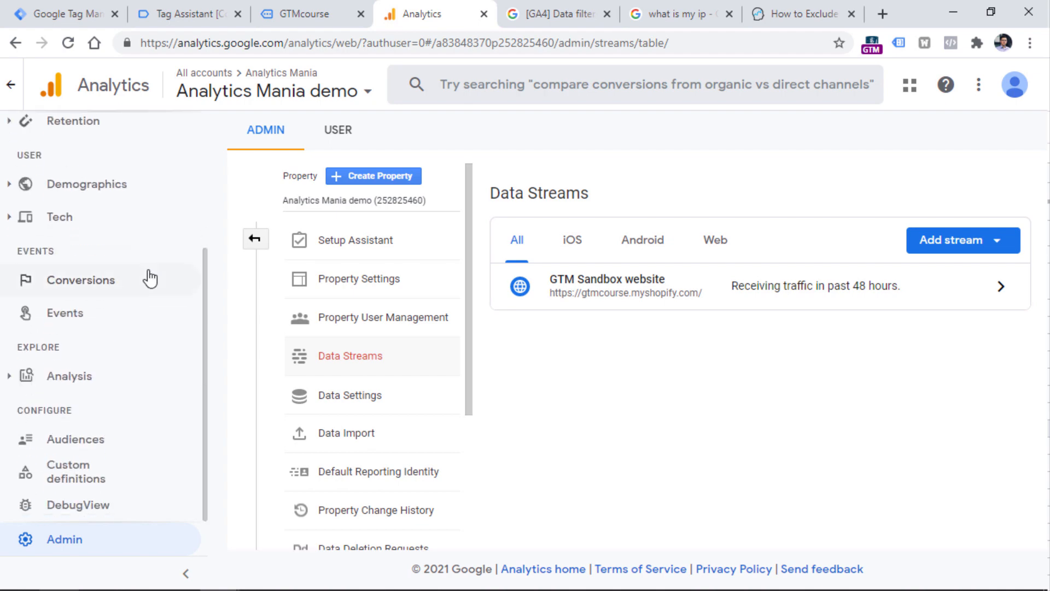
pyautogui.click(80, 508)
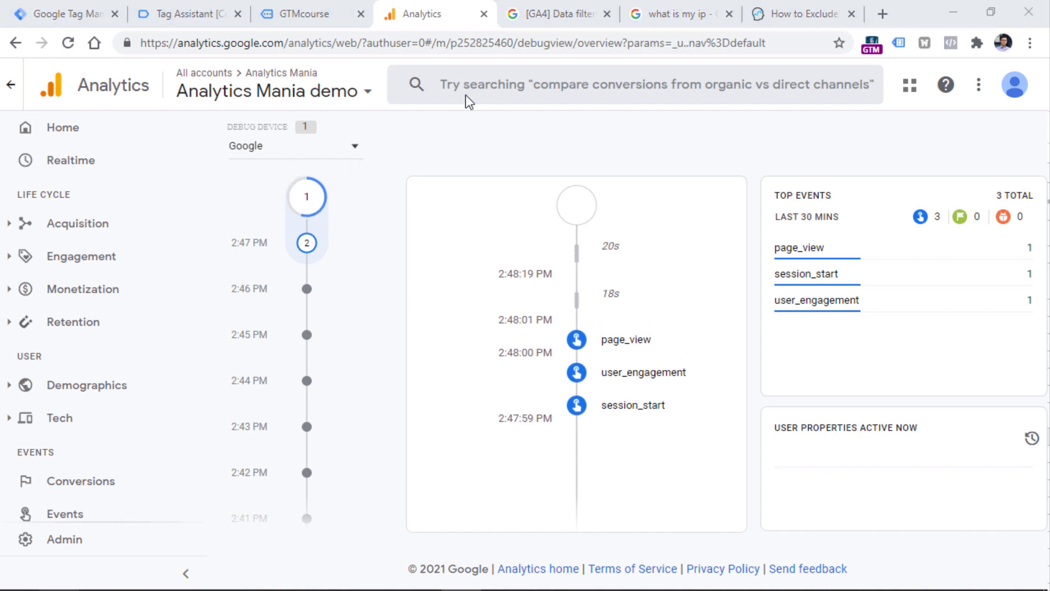
pyautogui.click(632, 346)
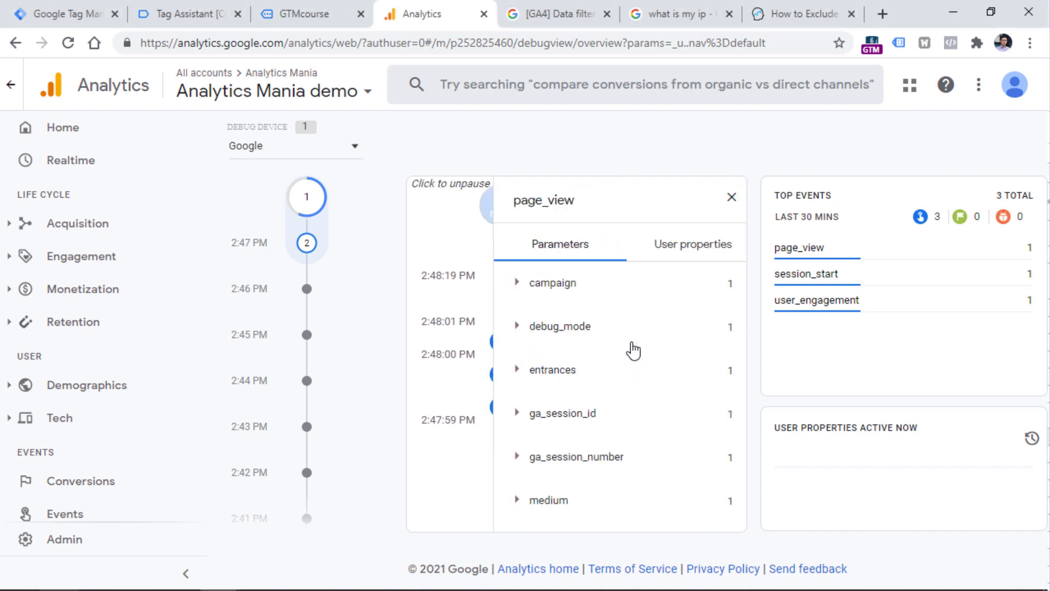
pyautogui.moveTo(742, 304); pyautogui.dragTo(740, 417)
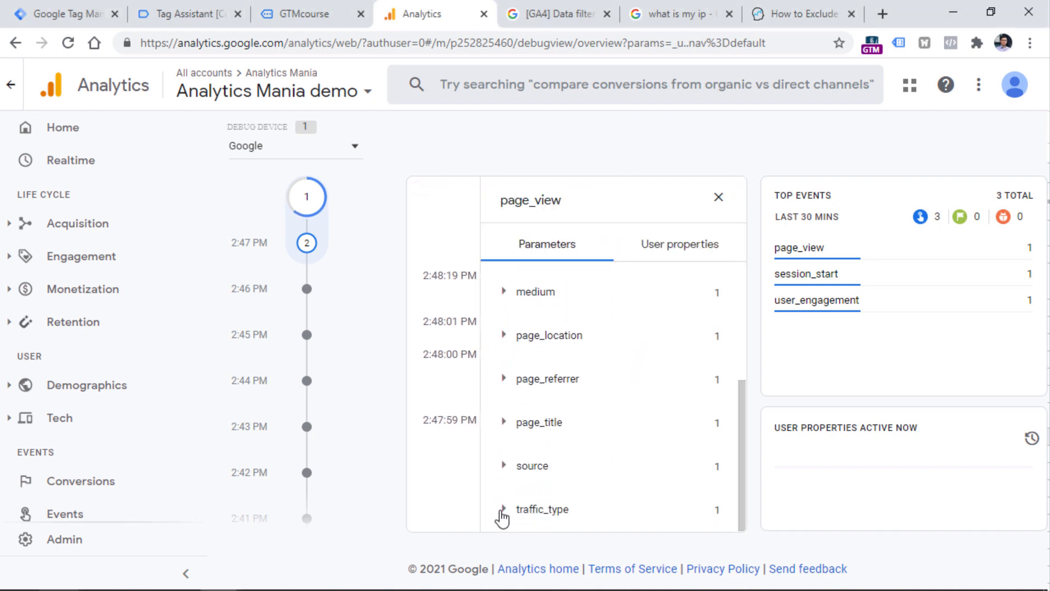
pyautogui.click(503, 511)
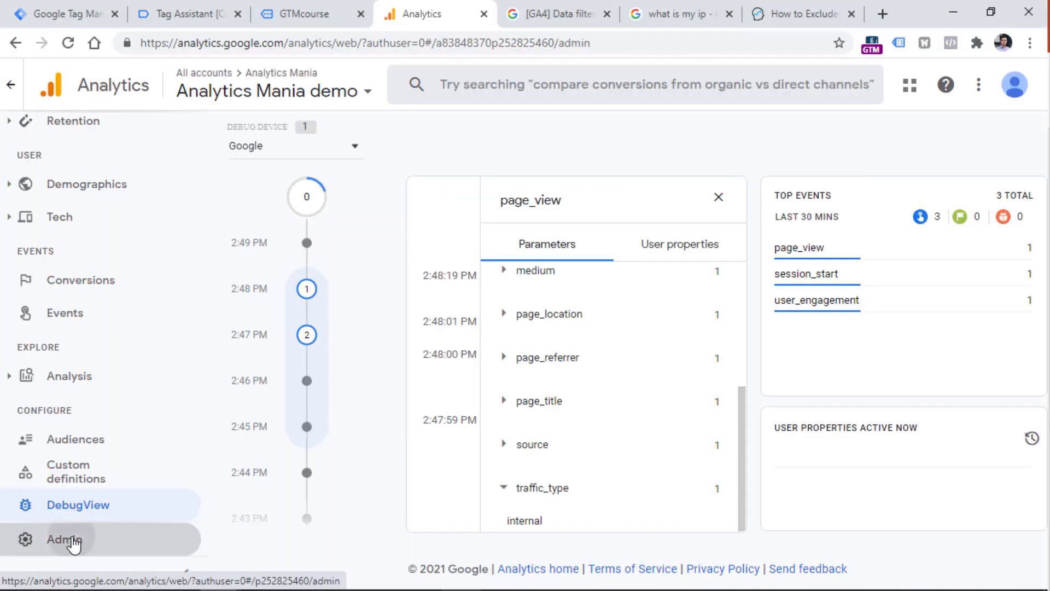
# - Activate the property's existing Internal Traffic data filter in the data settings
pyautogui.click(71, 541)
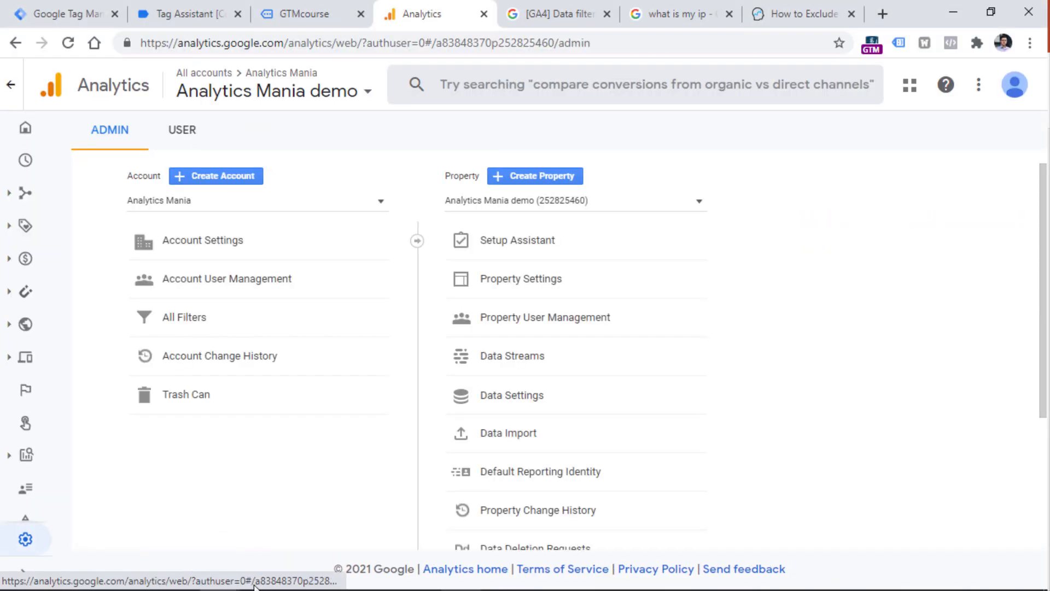
pyautogui.click(511, 396)
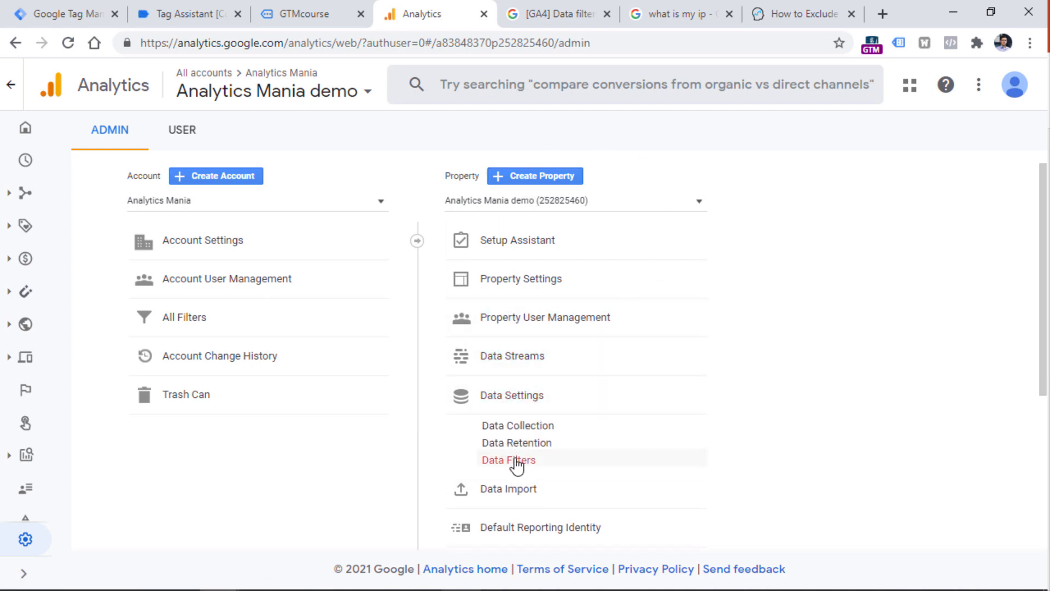
pyautogui.click(511, 461)
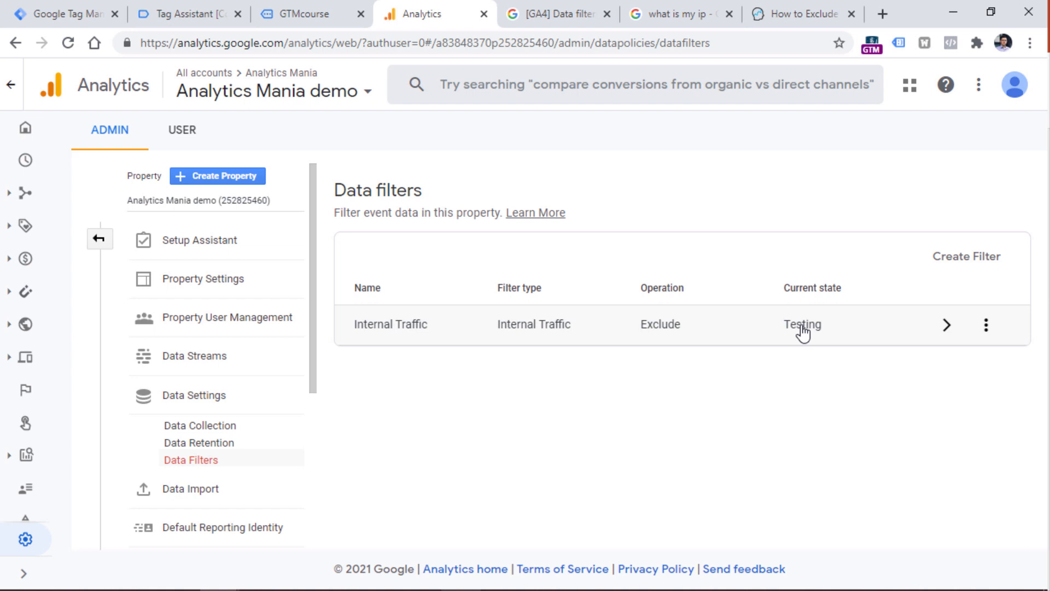
pyautogui.click(986, 325)
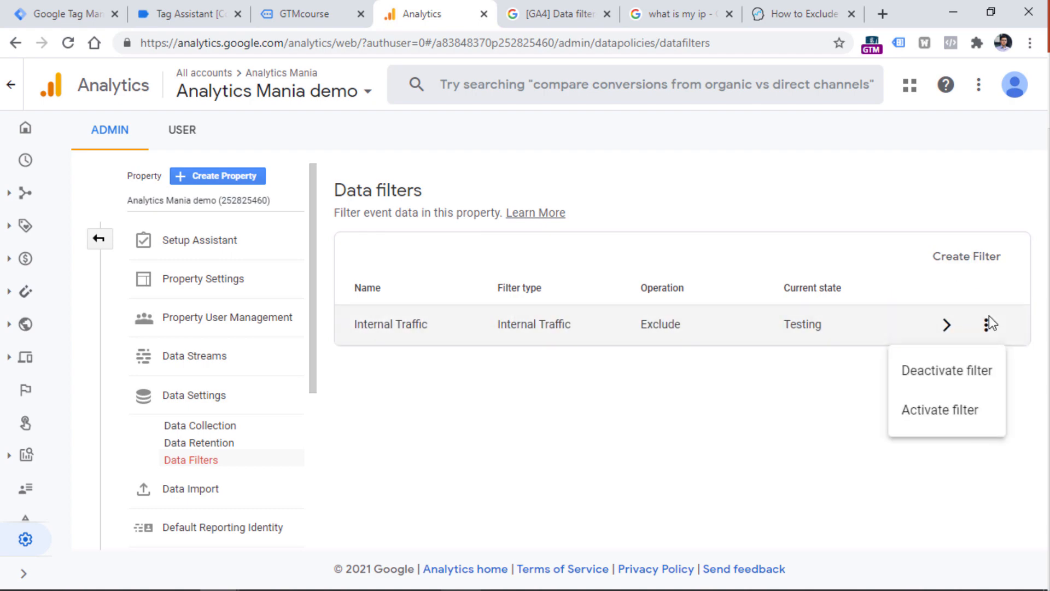
pyautogui.click(941, 415)
pyautogui.click(726, 365)
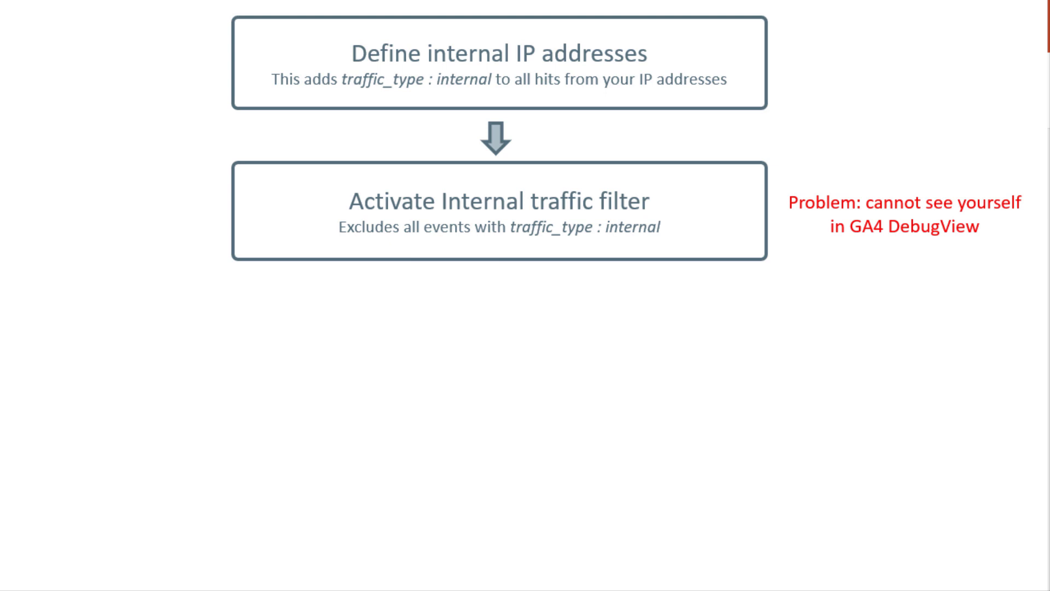
pyautogui.press('Right')
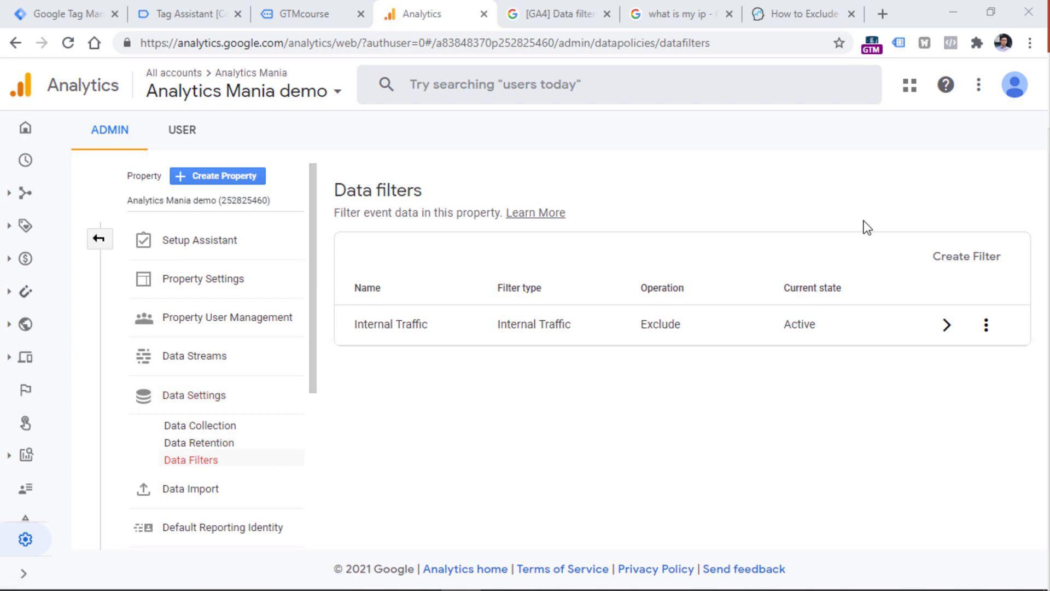
# - Create a Developer Traffic data filter named "Developer traffic" with the Exclude operation and Active state, activating it without testing
pyautogui.click(965, 266)
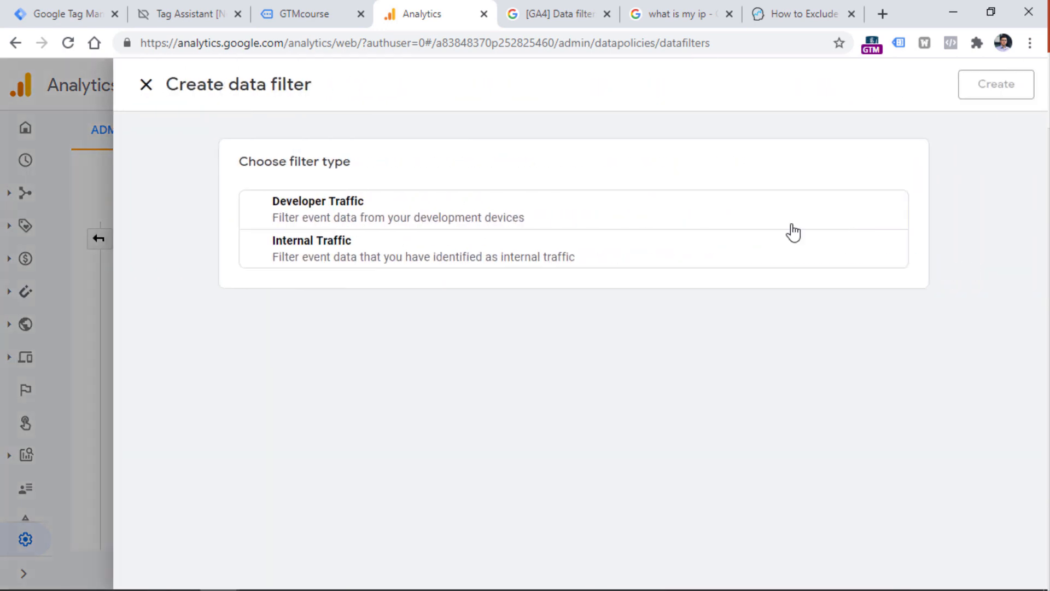
pyautogui.click(344, 216)
pyautogui.click(337, 353)
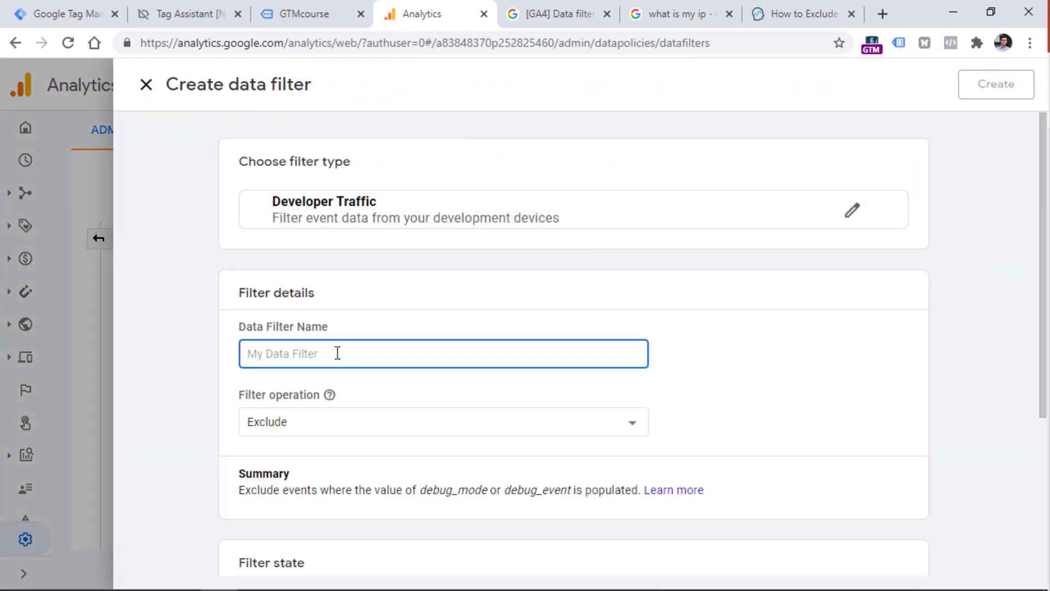
pyautogui.write('Developer')
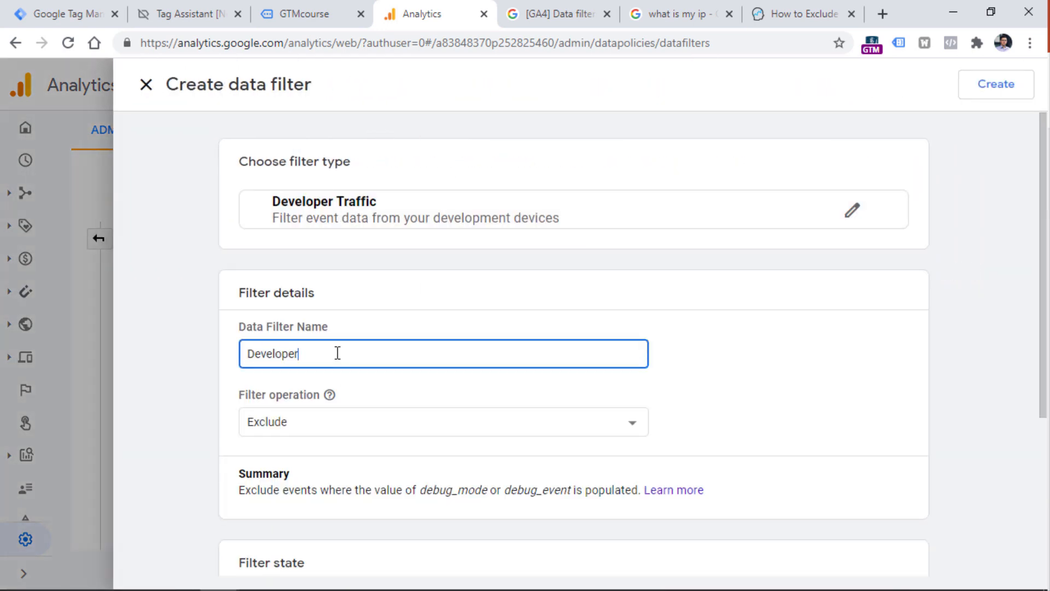
pyautogui.write(' traffic')
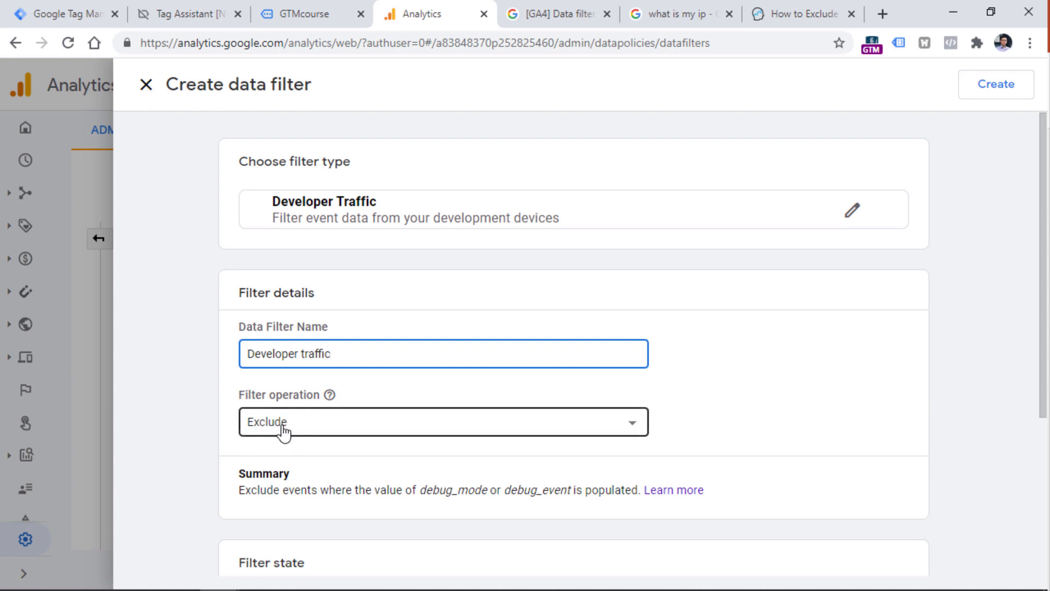
pyautogui.scroll(-4, 290, 432)
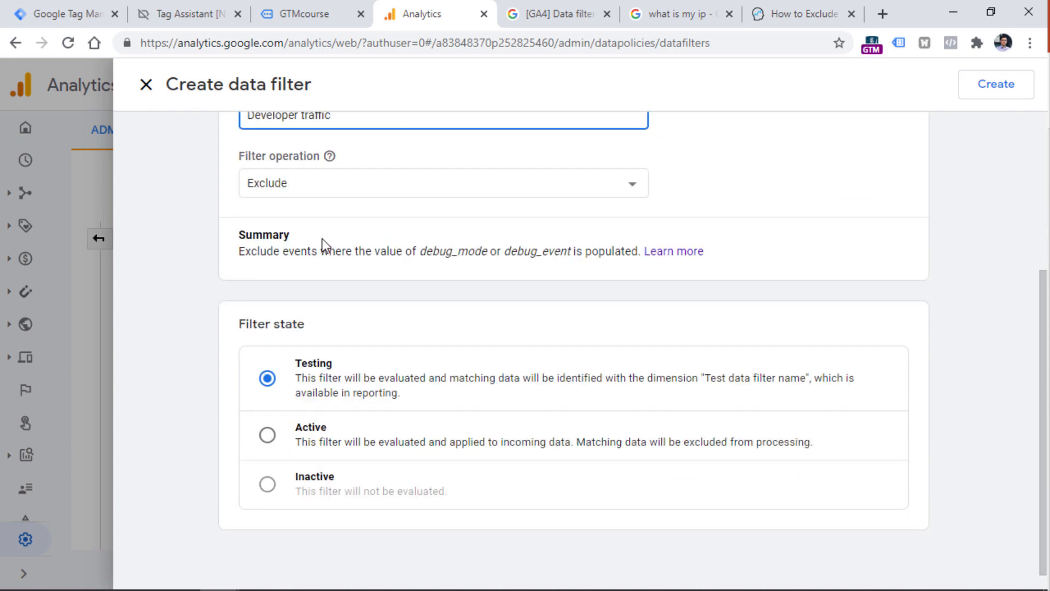
pyautogui.click(268, 437)
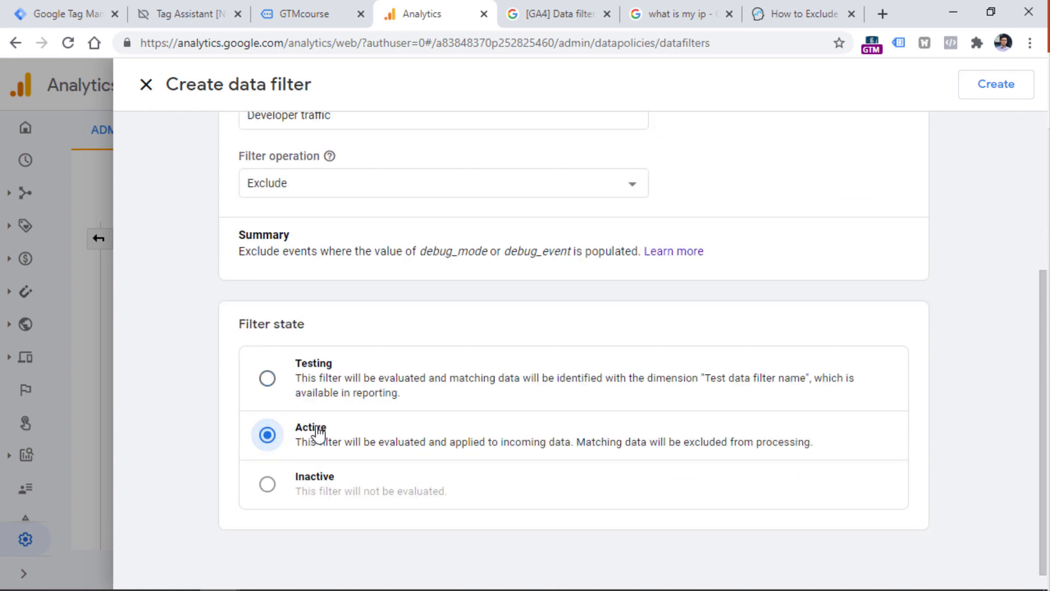
pyautogui.scroll(4, 312, 432)
pyautogui.click(996, 84)
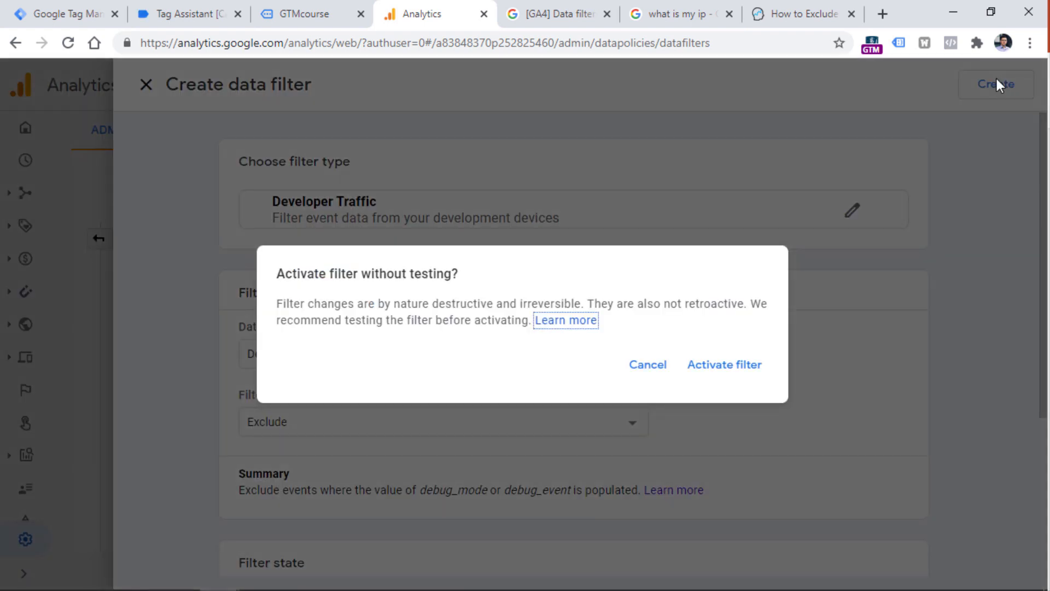
pyautogui.click(730, 365)
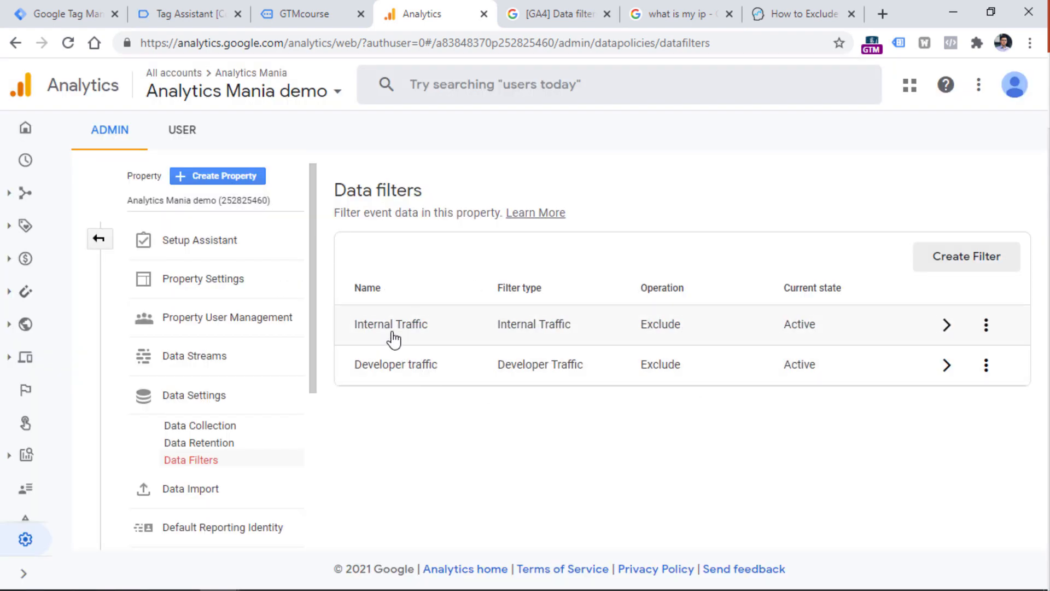
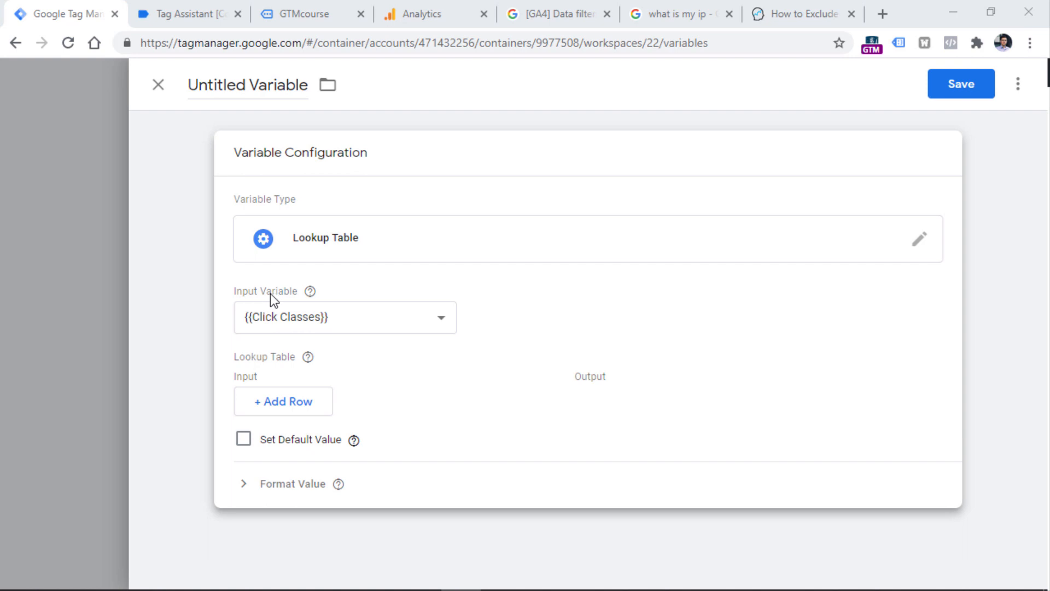
pyautogui.click(348, 324)
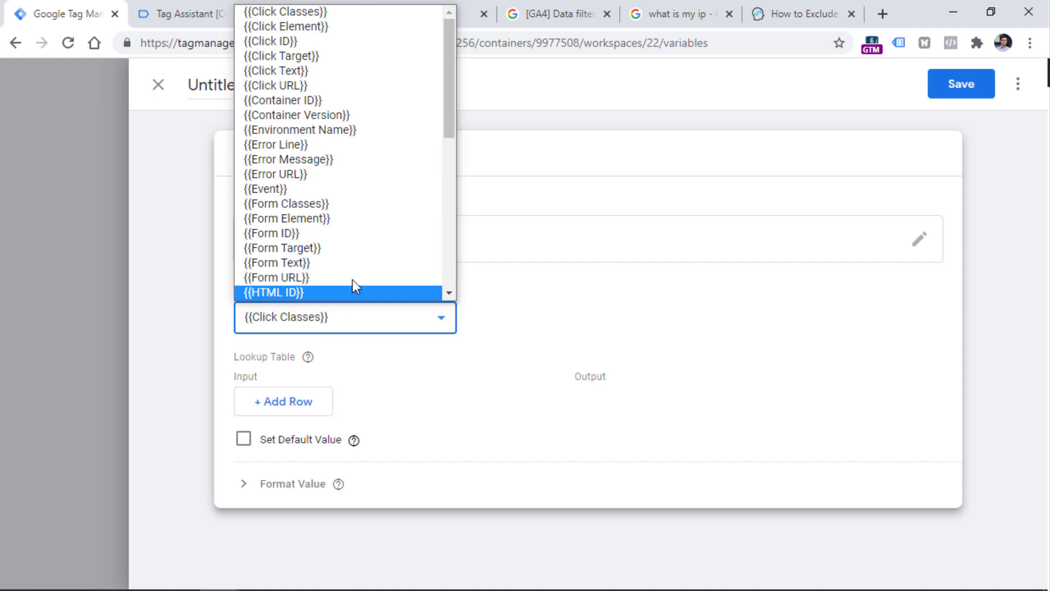
pyautogui.moveTo(450, 83); pyautogui.dragTo(453, 56)
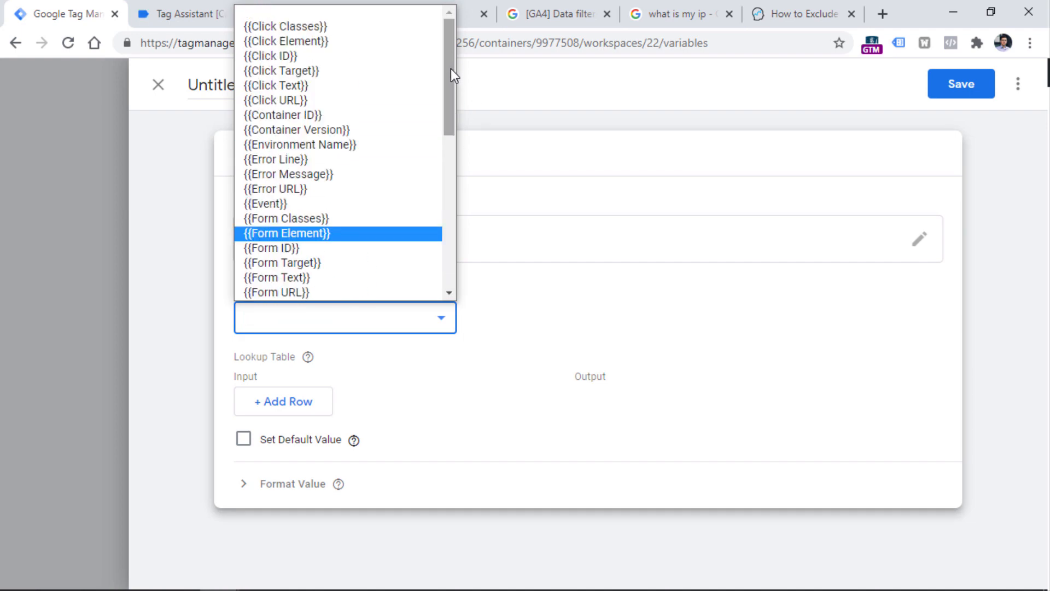
pyautogui.click(158, 86)
pyautogui.click(648, 277)
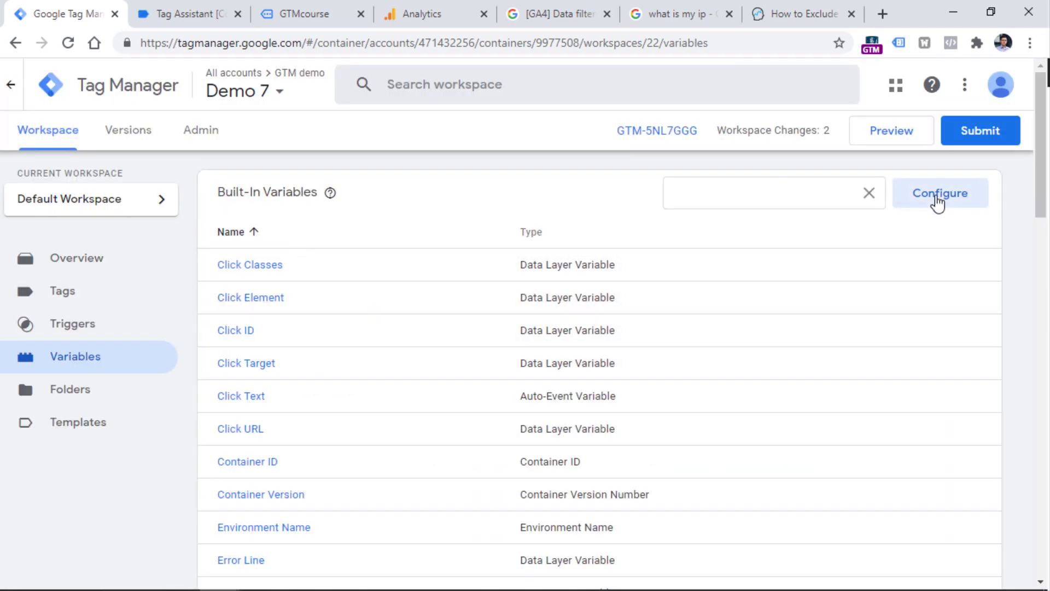
# - Enable the Debug Mode built-in variable in the Tag Manager container
pyautogui.click(938, 198)
pyautogui.scroll(-5, 655, 216)
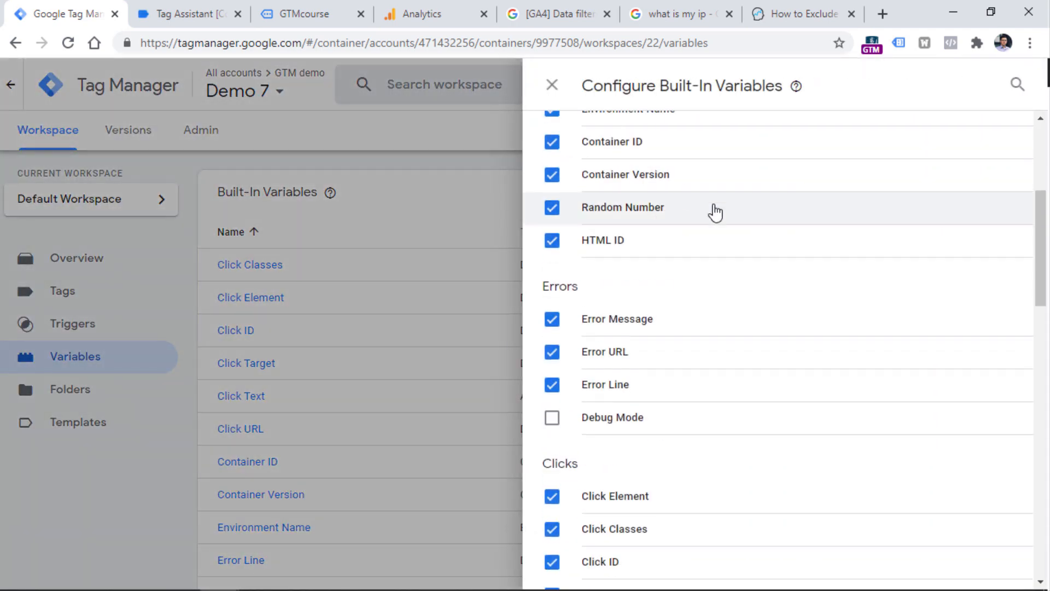
pyautogui.click(552, 420)
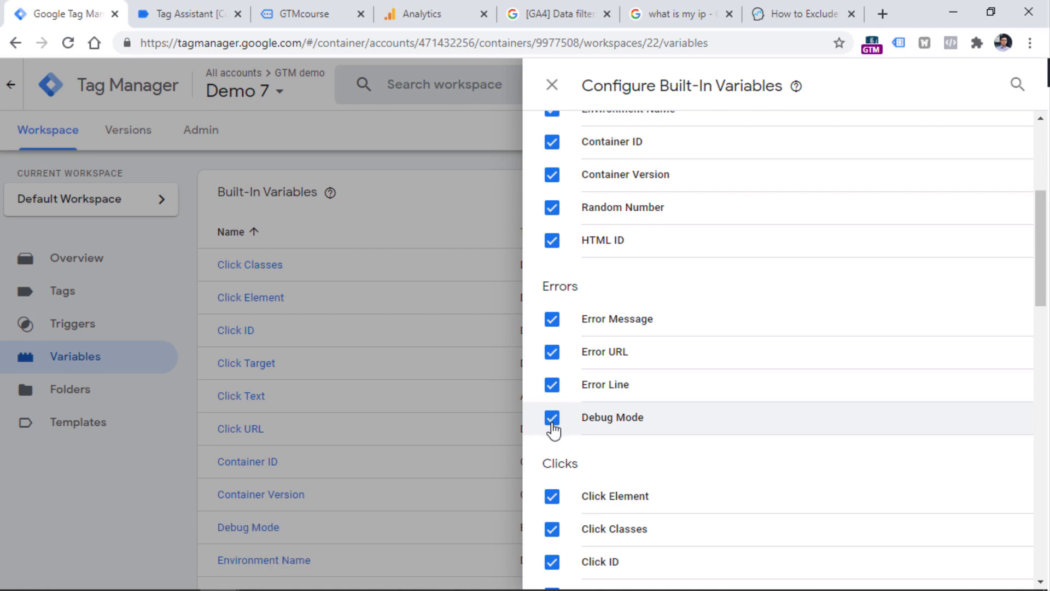
pyautogui.click(421, 214)
# - Start a new user-defined variable of type Lookup Table with {{Debug Mode}} as its input variable
pyautogui.scroll(-20, 416, 190)
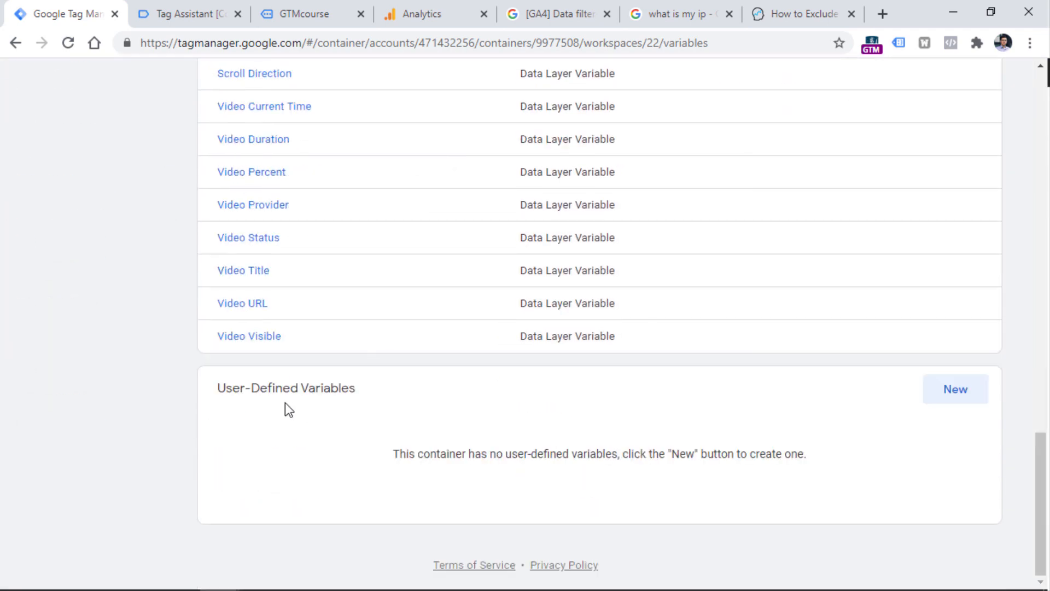
pyautogui.click(954, 392)
pyautogui.click(411, 264)
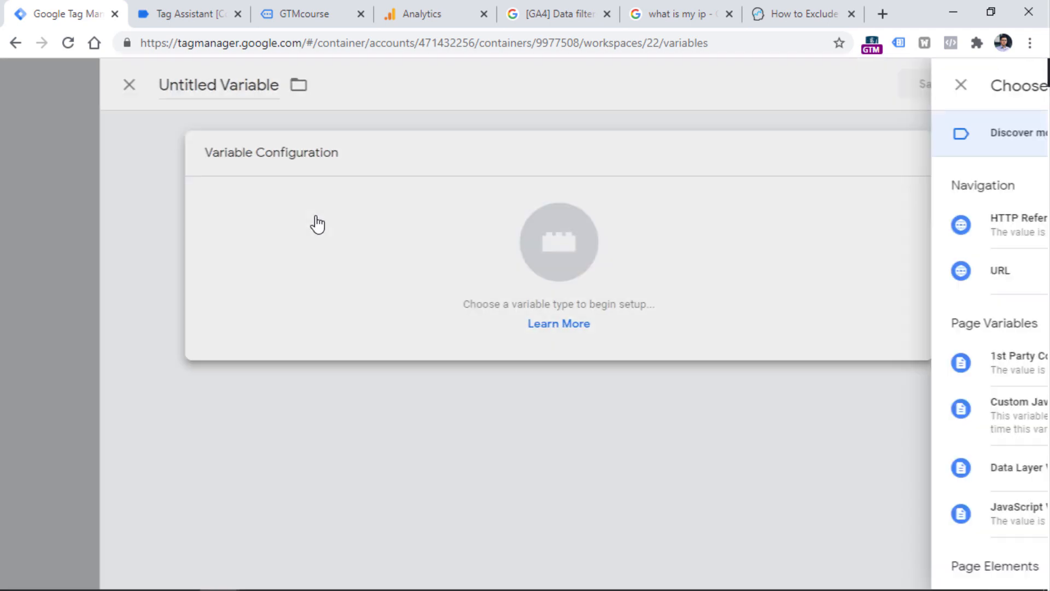
pyautogui.scroll(-10, 699, 227)
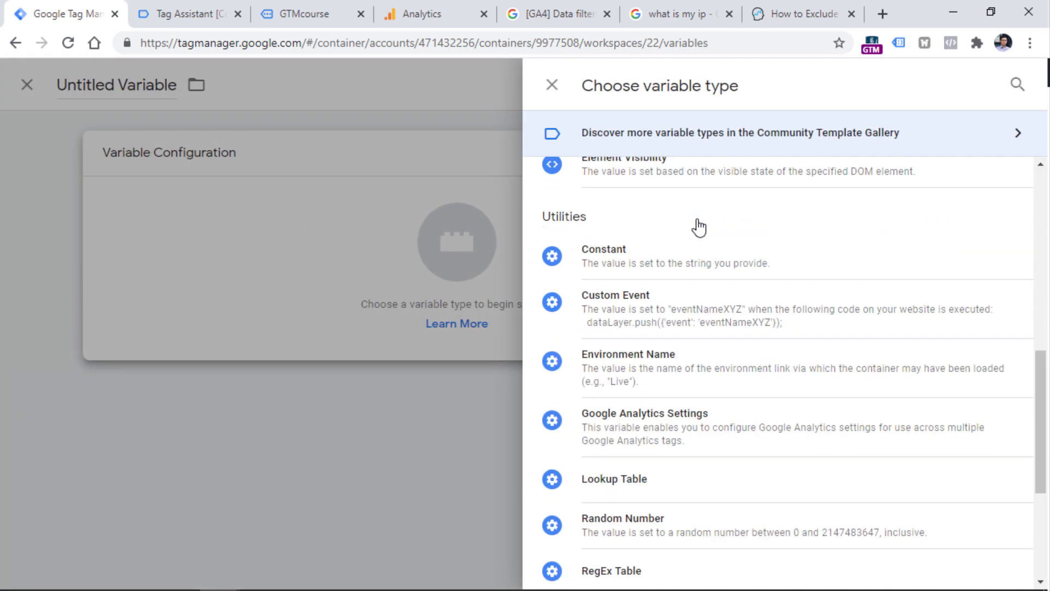
pyautogui.click(651, 492)
pyautogui.click(293, 326)
pyautogui.scroll(-1, 307, 68)
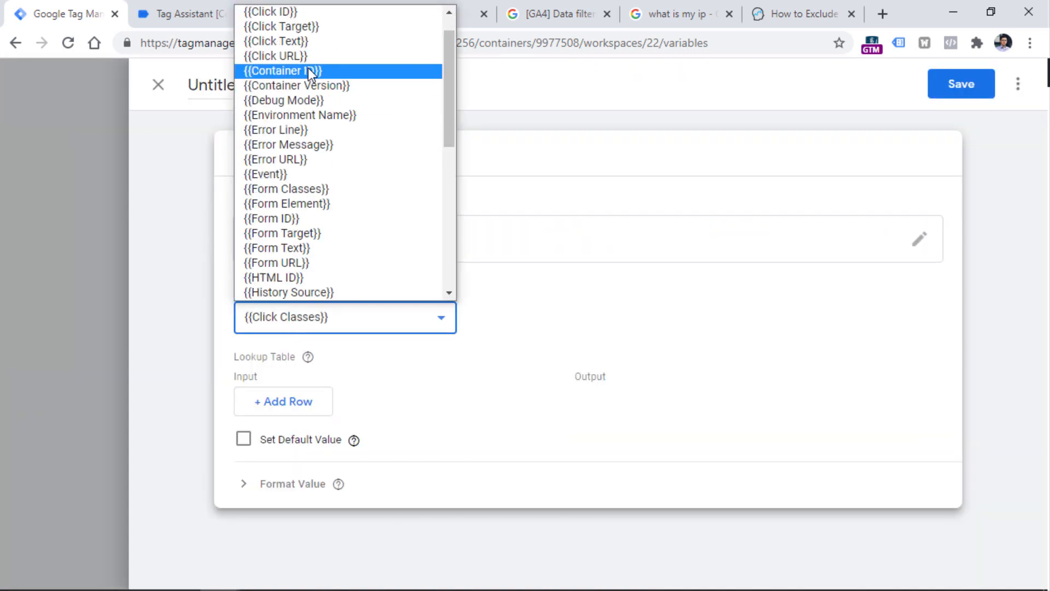
pyautogui.click(297, 103)
# - Add two lookup table rows with the inputs true and false, and set the output of the true row to developer
pyautogui.click(282, 410)
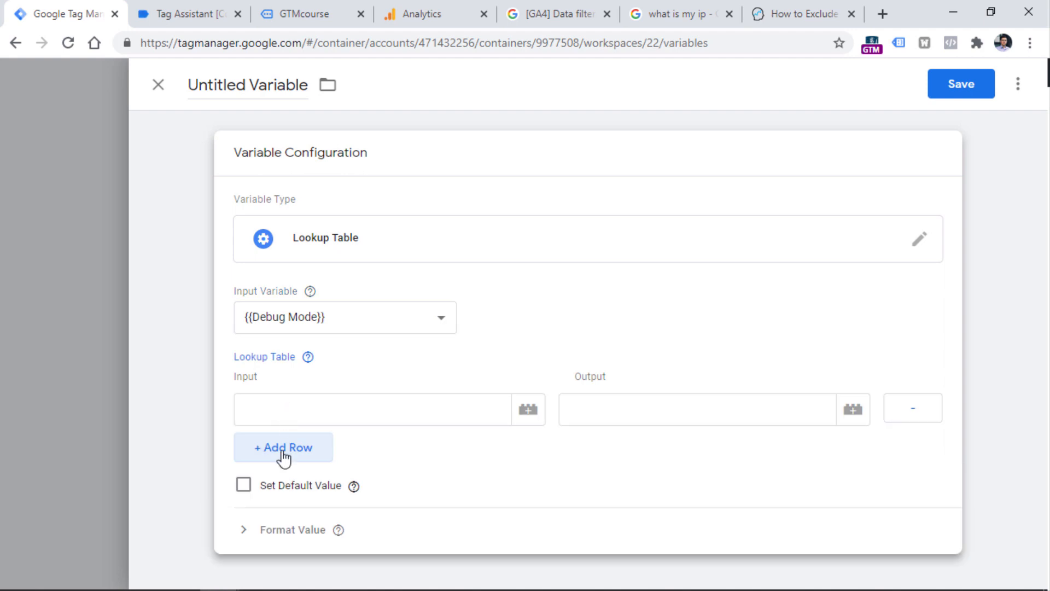
pyautogui.click(284, 455)
pyautogui.click(292, 417)
pyautogui.write('tr')
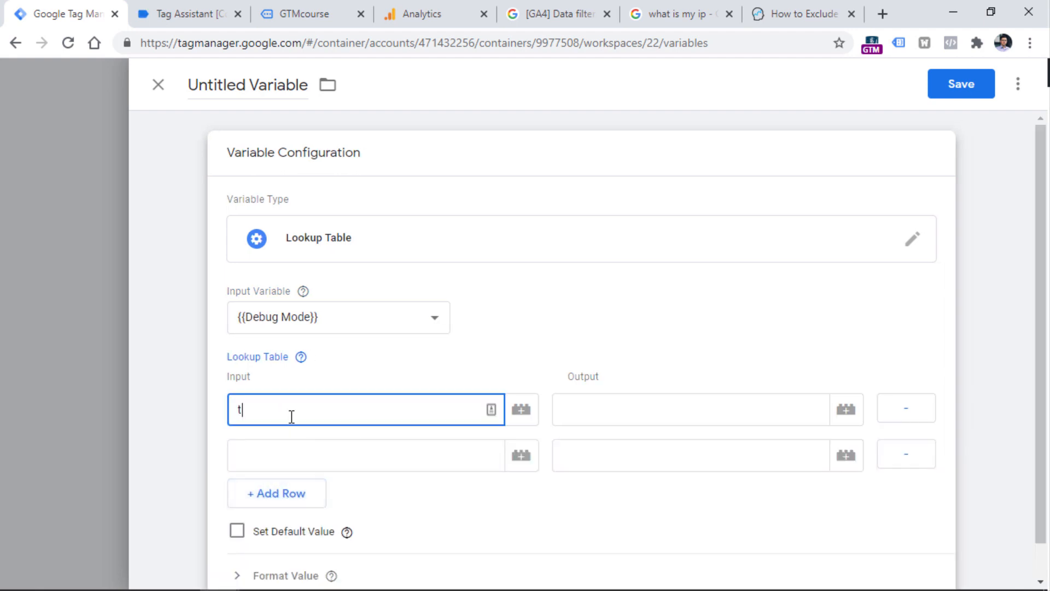
pyautogui.press('BackSpace')
pyautogui.press('BackSpace')
pyautogui.write('true')
pyautogui.click(306, 460)
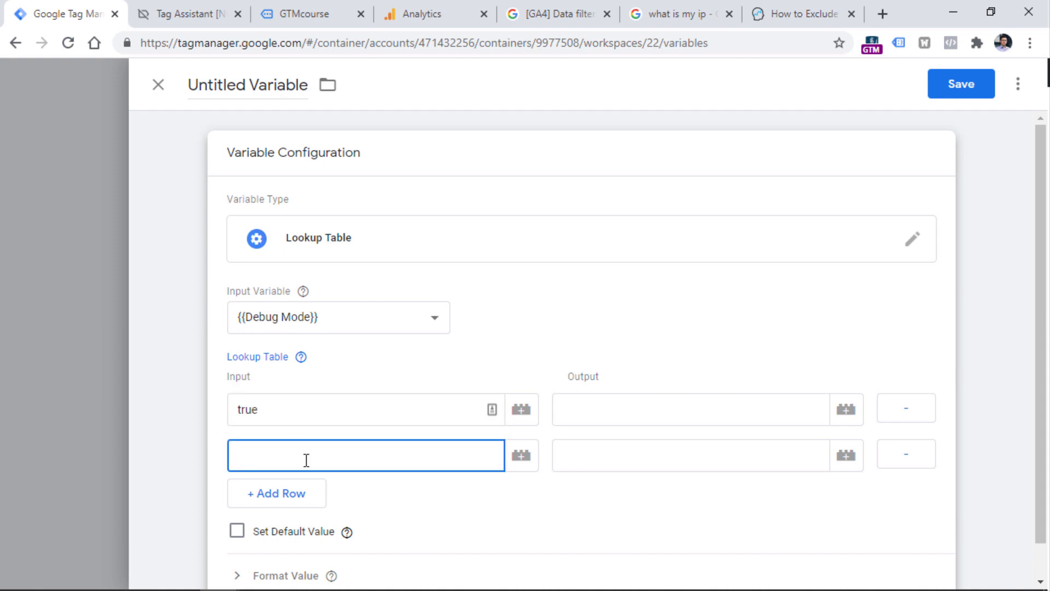
pyautogui.write('false')
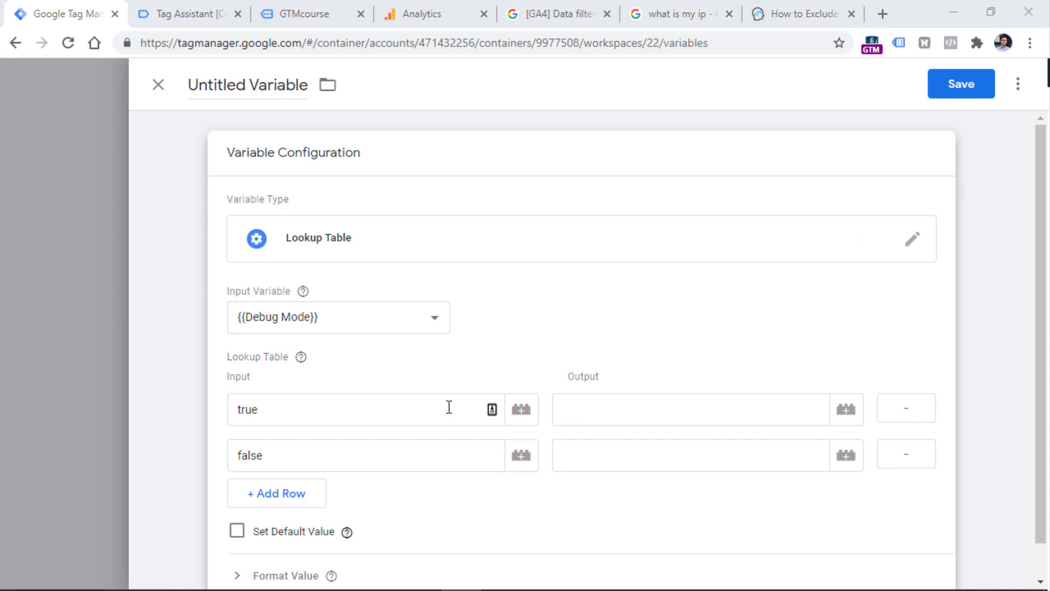
pyautogui.click(629, 408)
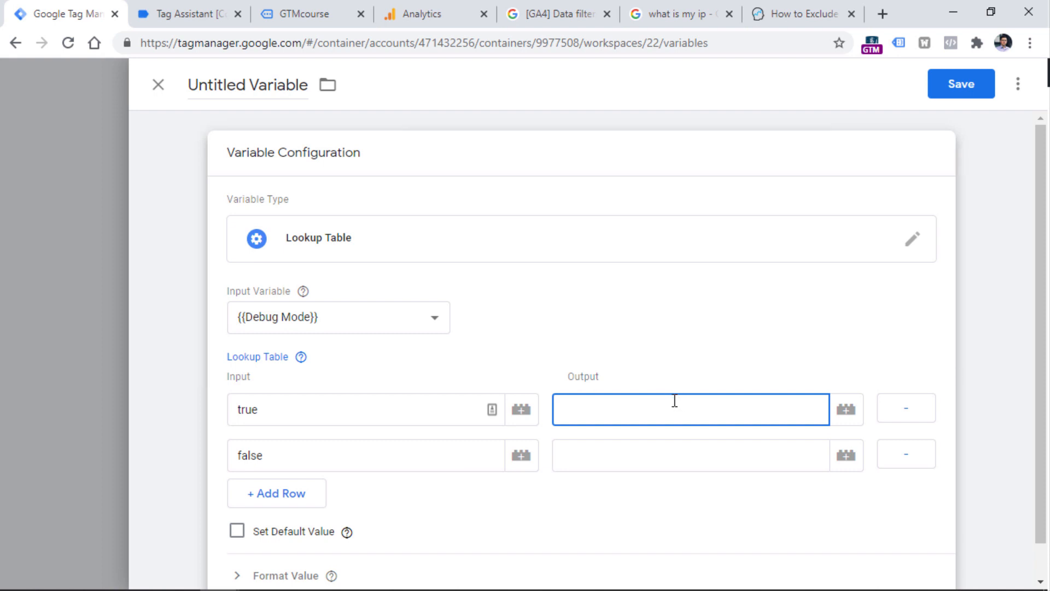
pyautogui.write('developer')
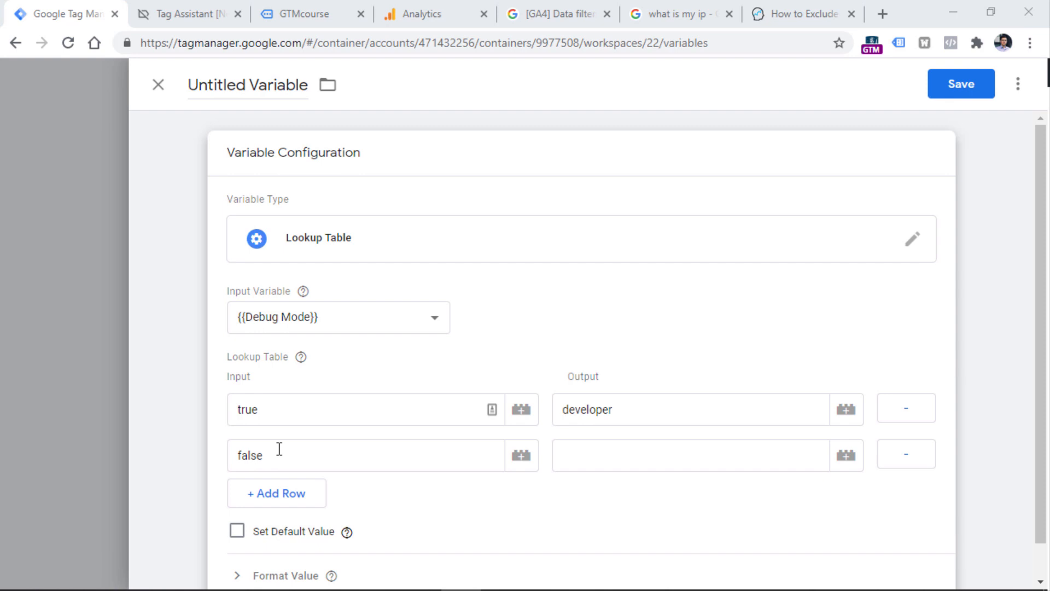
pyautogui.click(679, 455)
pyautogui.write('u')
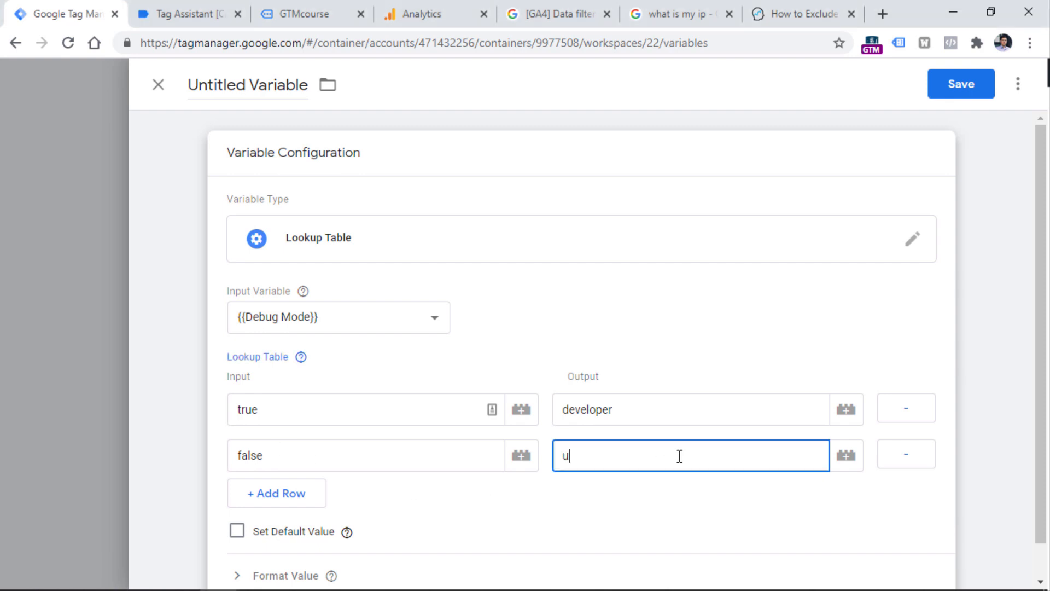
pyautogui.write('ndefined')
pyautogui.doubleClick(591, 455)
pyautogui.click(591, 455)
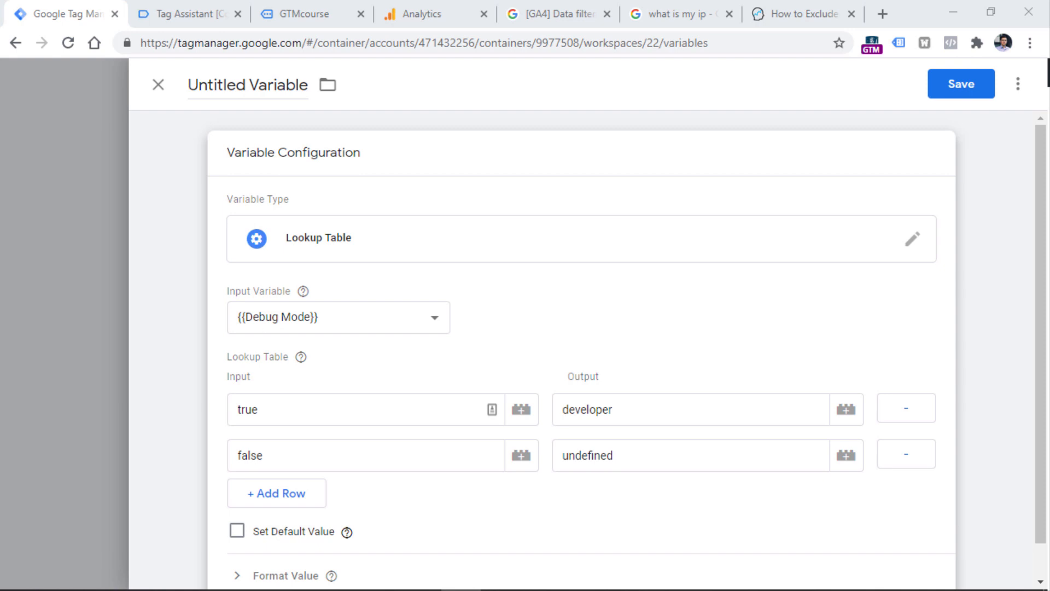
pyautogui.doubleClick(589, 448)
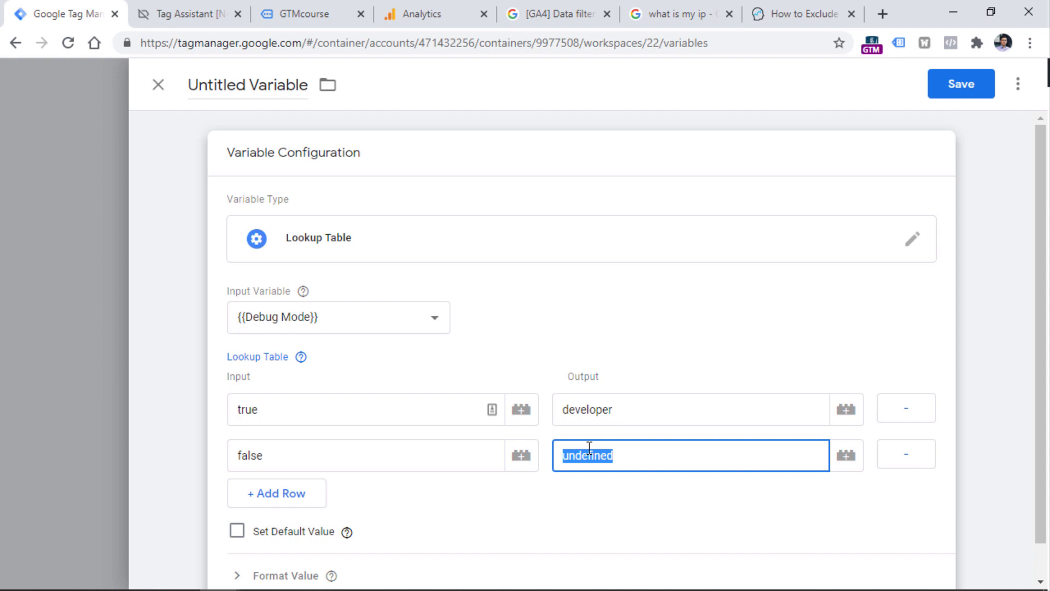
pyautogui.press('BackSpace')
# - Create and save an Undefined Value variable named "Undefined" as the output of the false row
pyautogui.click(847, 458)
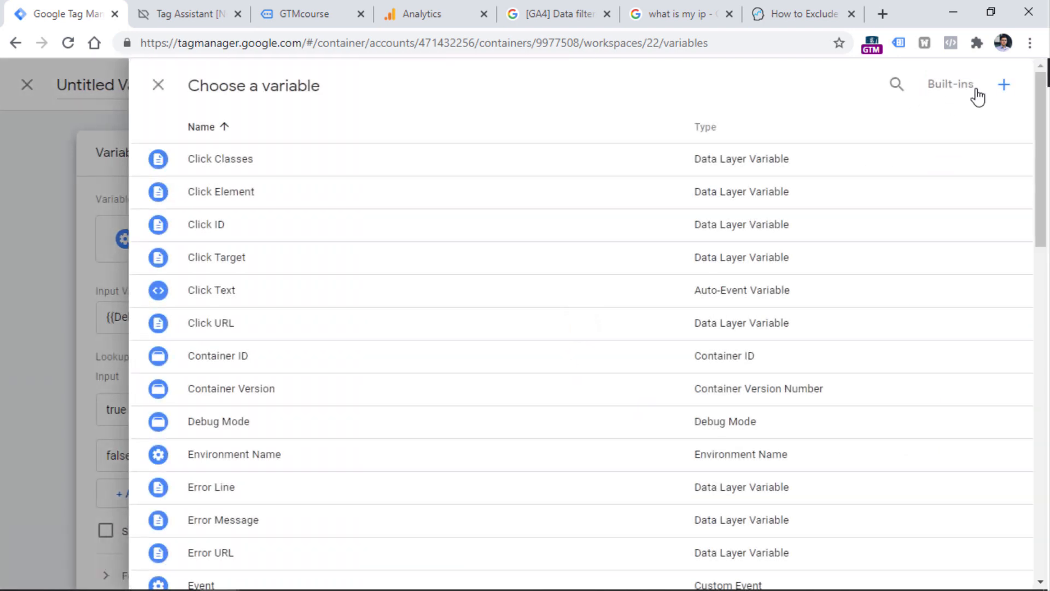
pyautogui.click(1003, 86)
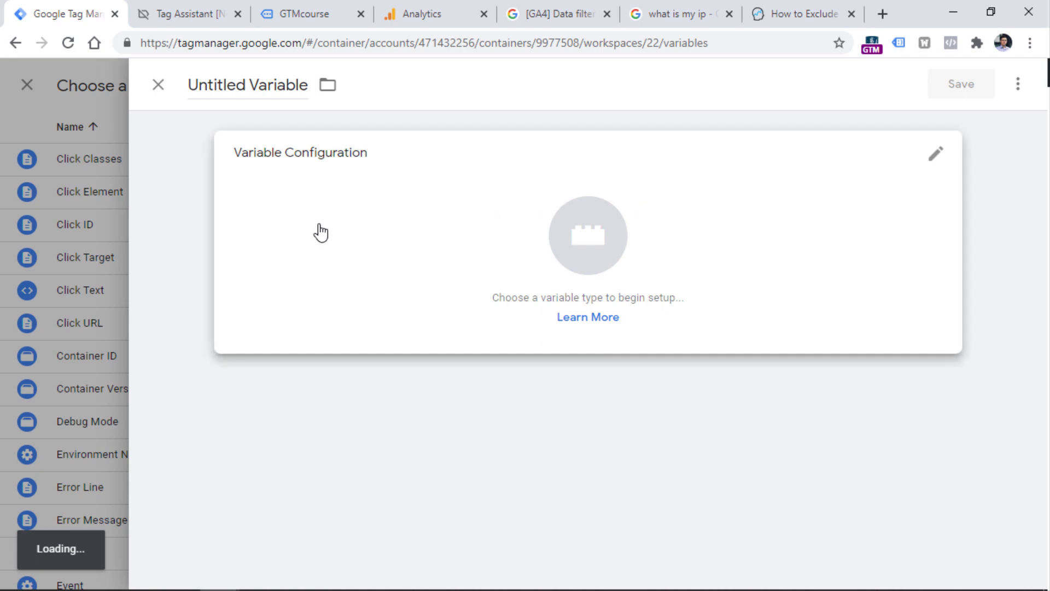
pyautogui.click(321, 233)
pyautogui.scroll(-5, 668, 255)
pyautogui.scroll(-10, 669, 255)
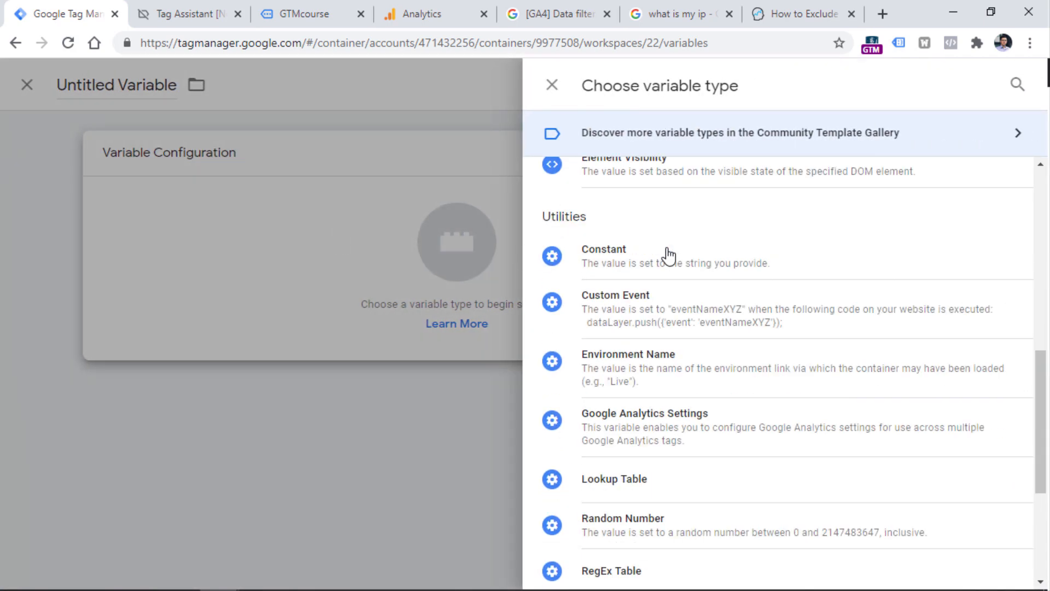
pyautogui.click(656, 367)
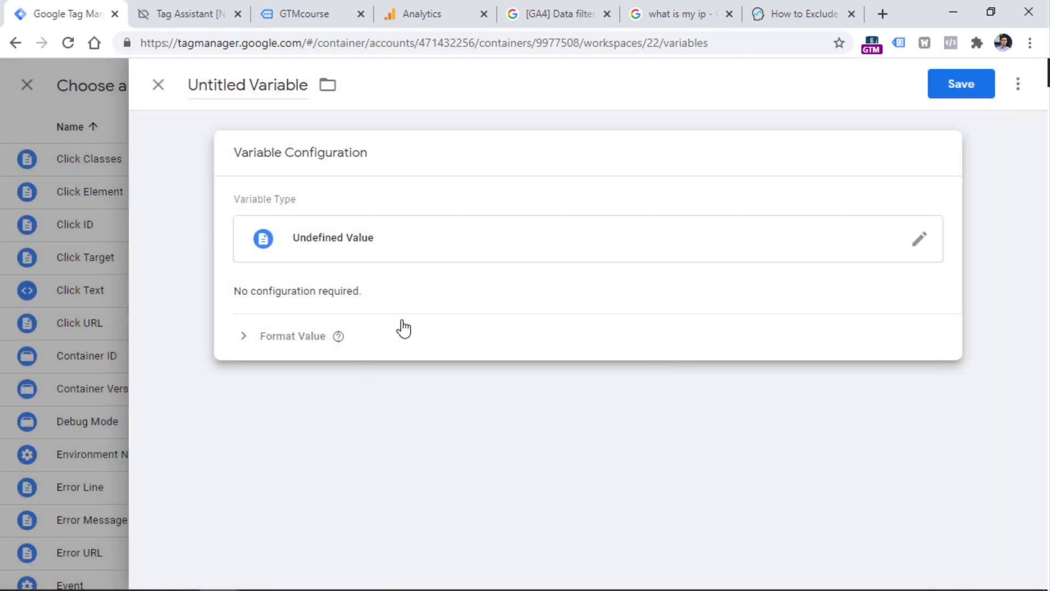
pyautogui.click(244, 91)
pyautogui.write('Undefined')
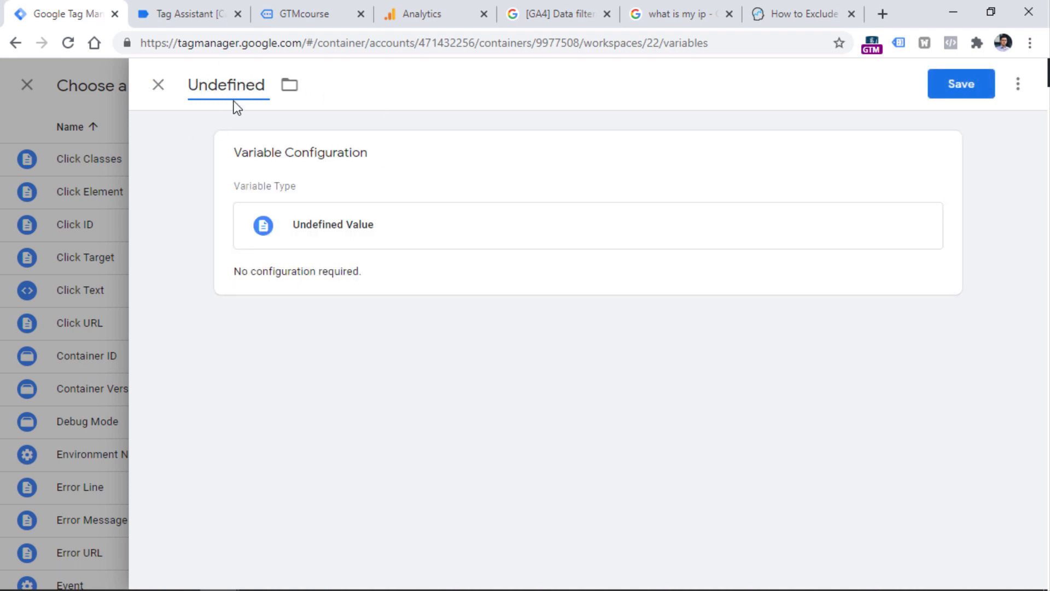
pyautogui.click(962, 83)
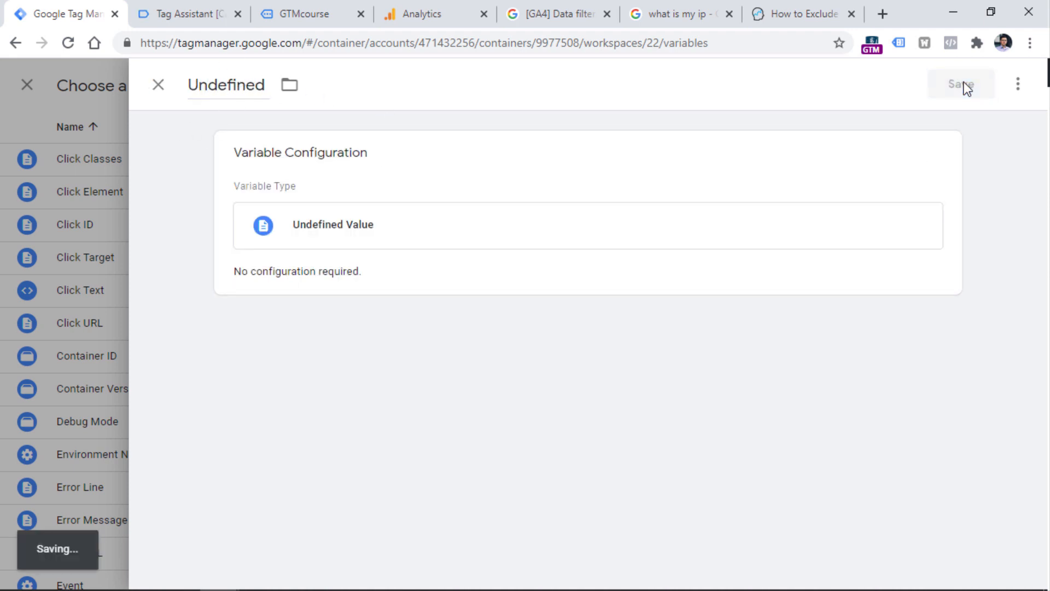
# - Name the lookup table variable "Lookup - debug"
pyautogui.click(236, 84)
pyautogui.write('Loo')
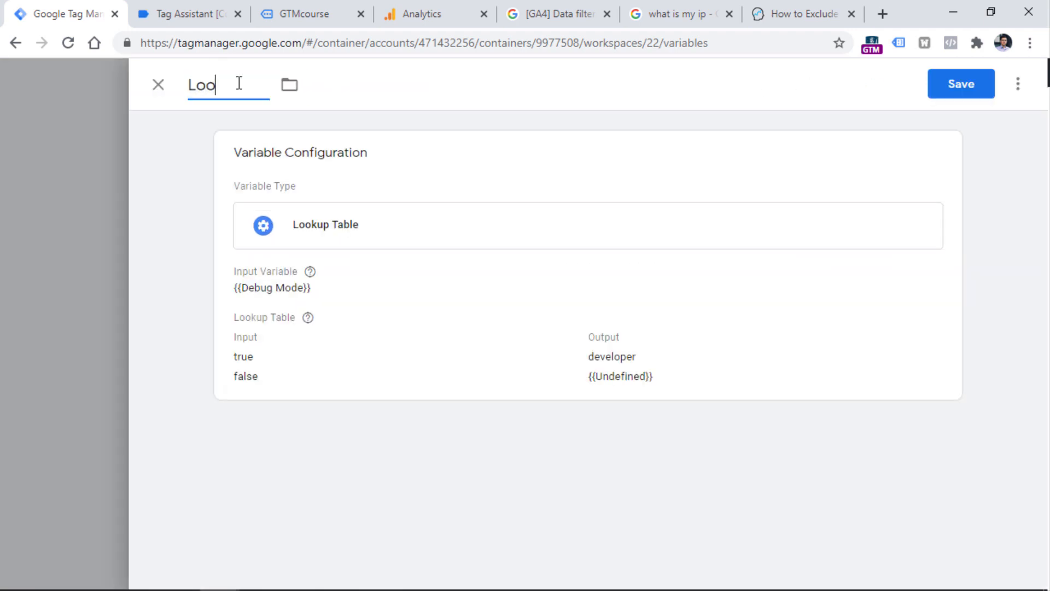
pyautogui.write('kup - debug')
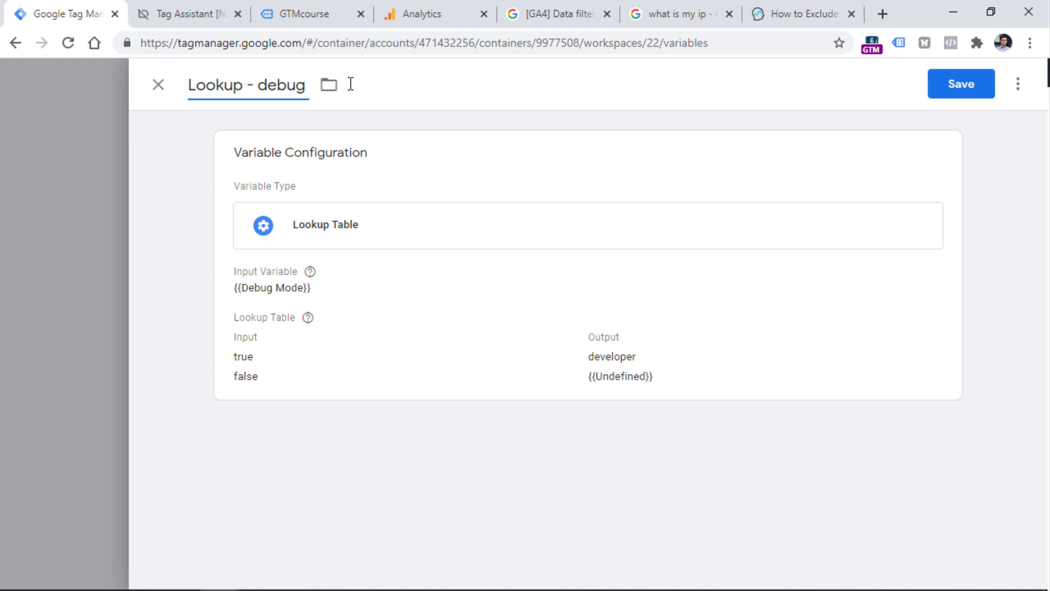
# - Complete the variable name as "Lookup - debug mode - developer or undefined" and save the variable
pyautogui.write(' mode -')
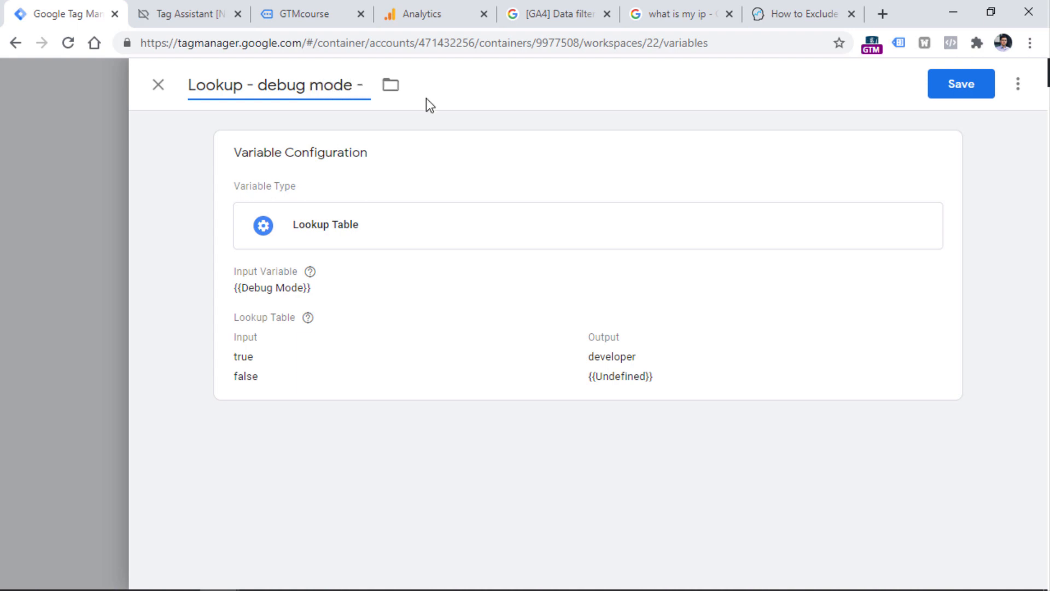
pyautogui.write(' developer or undefined')
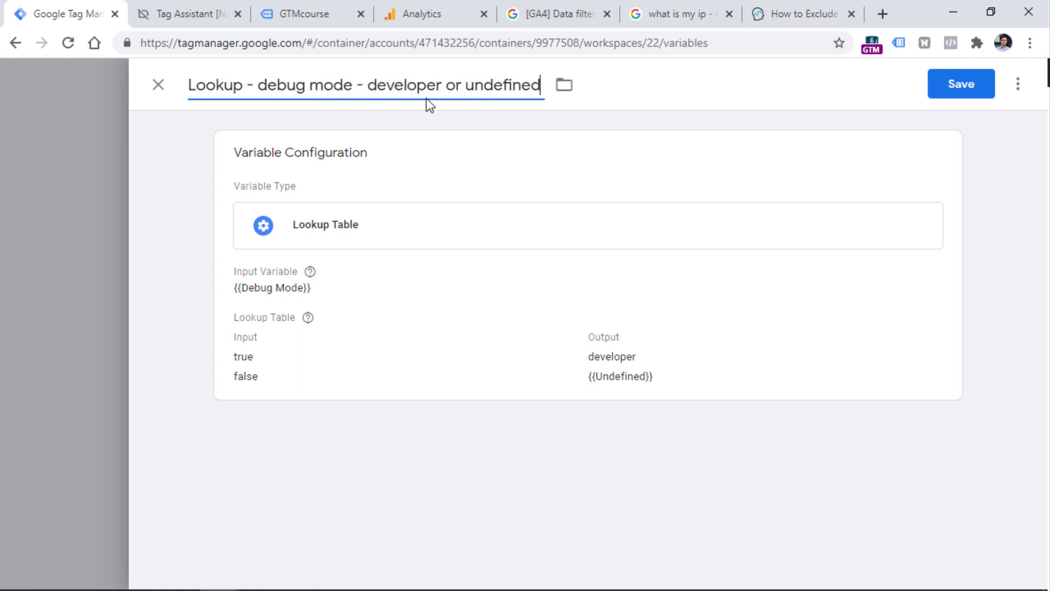
pyautogui.click(962, 84)
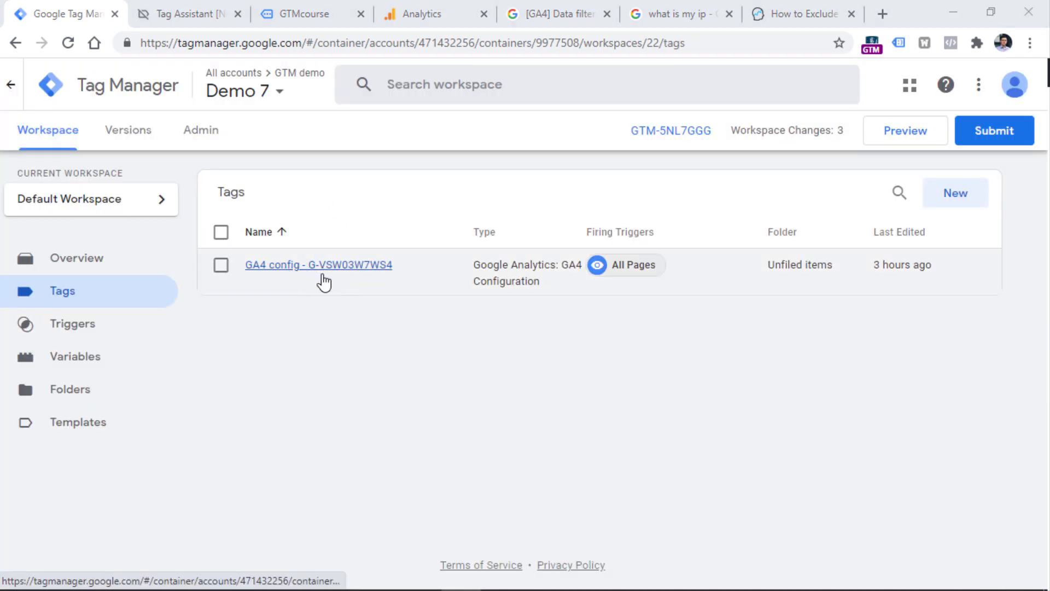
# - Open the GA4 config tag for editing and add a field to set named traffic_type
pyautogui.click(322, 265)
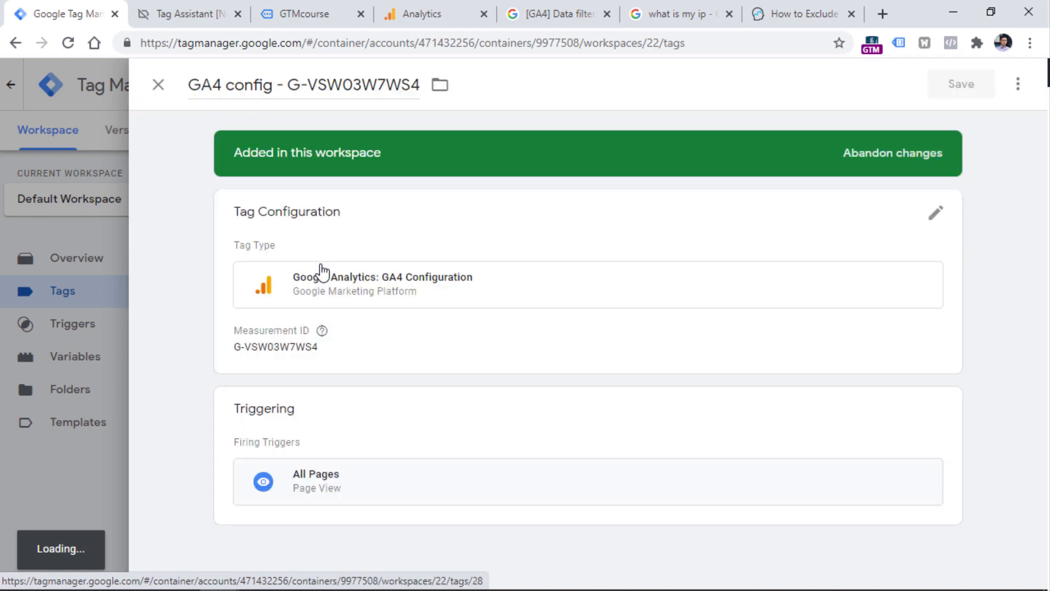
pyautogui.scroll(-1, 272, 420)
pyautogui.click(273, 404)
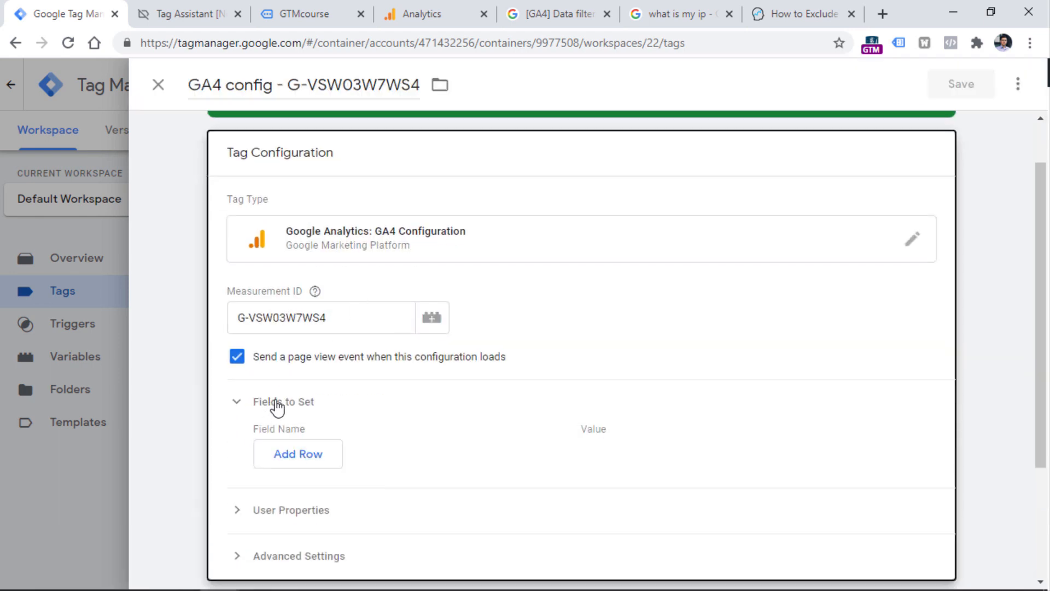
pyautogui.click(304, 453)
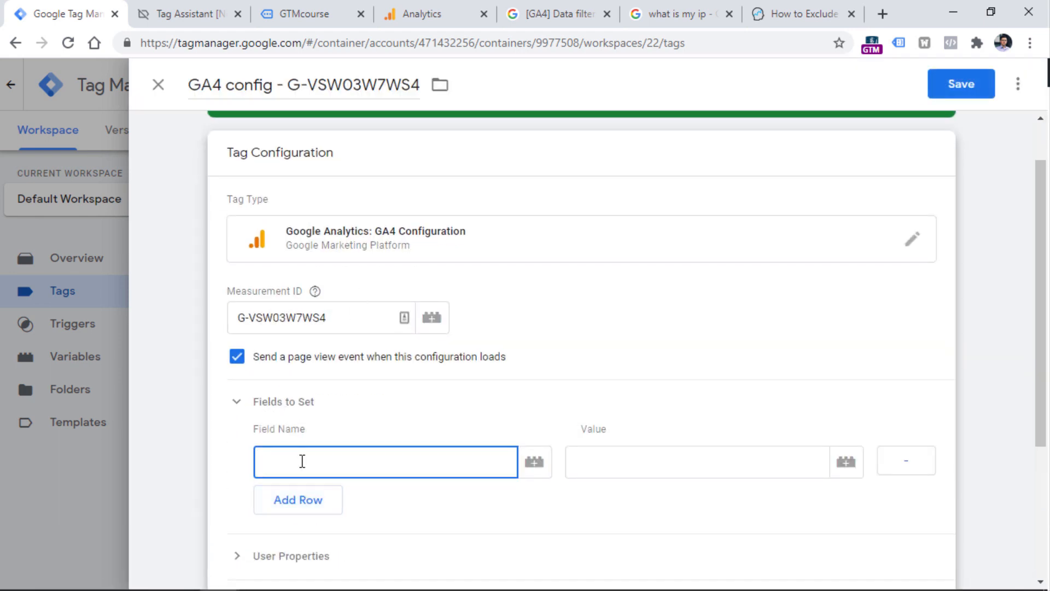
pyautogui.write('traffic_type')
# - Set the traffic_type field's value to the "Lookup - debug mode - developer or undefined" variable and save the tag
pyautogui.click(606, 460)
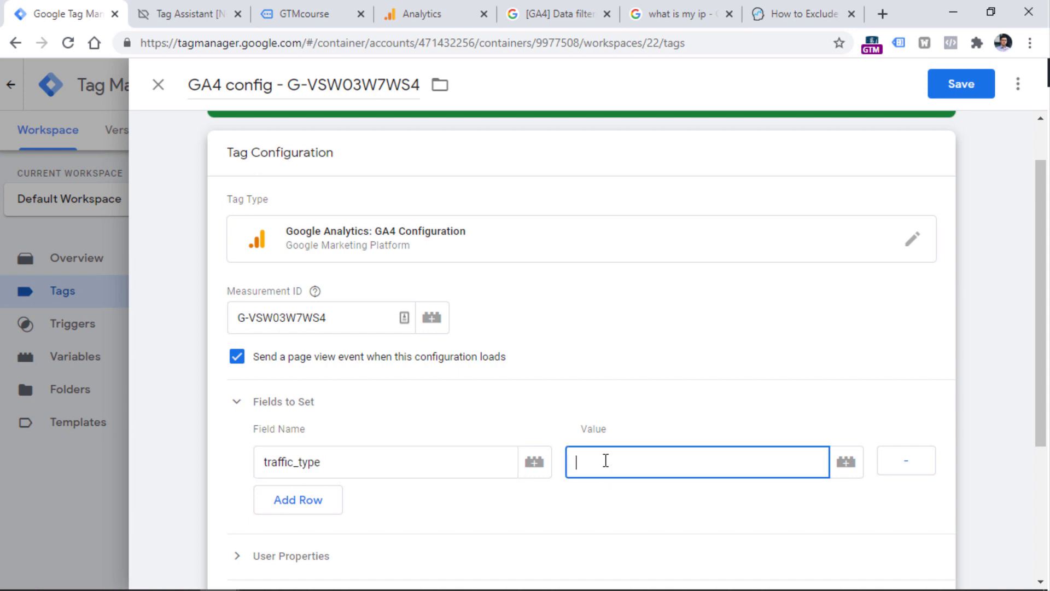
pyautogui.click(846, 464)
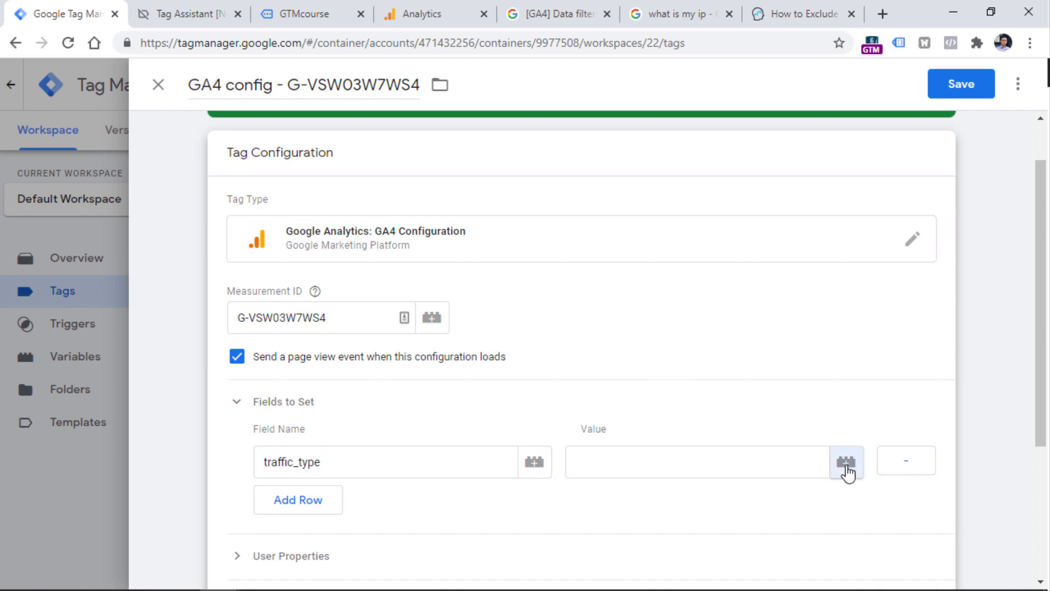
pyautogui.scroll(-15, 560, 344)
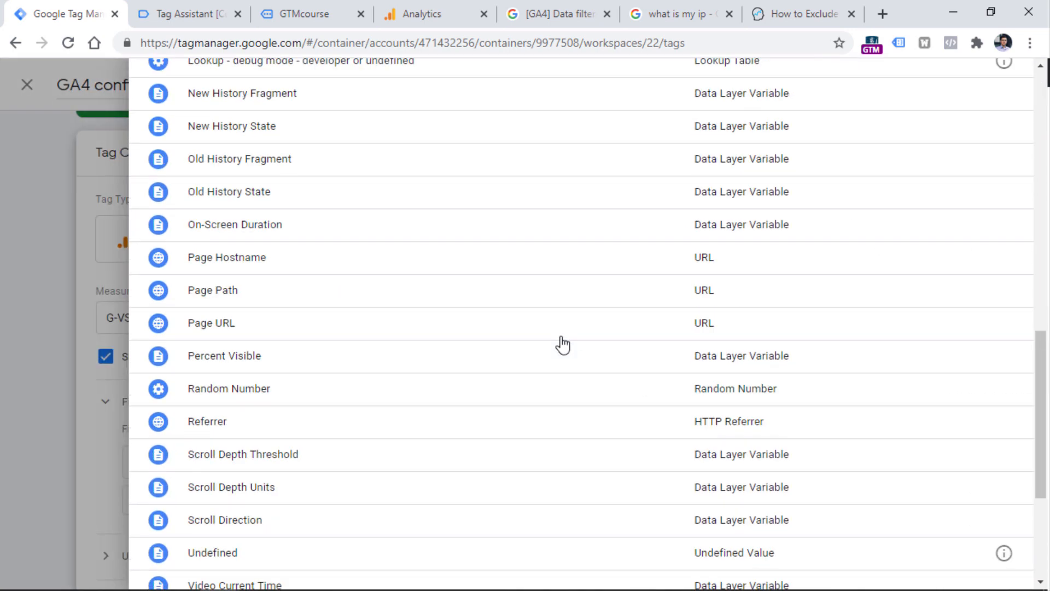
pyautogui.scroll(5, 266, 342)
pyautogui.click(266, 342)
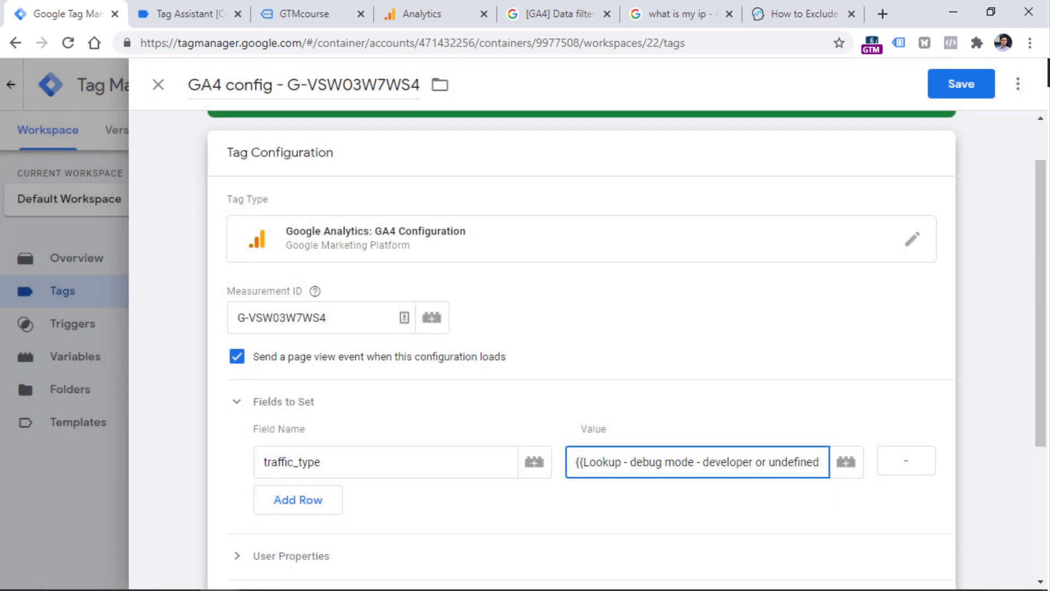
pyautogui.click(963, 85)
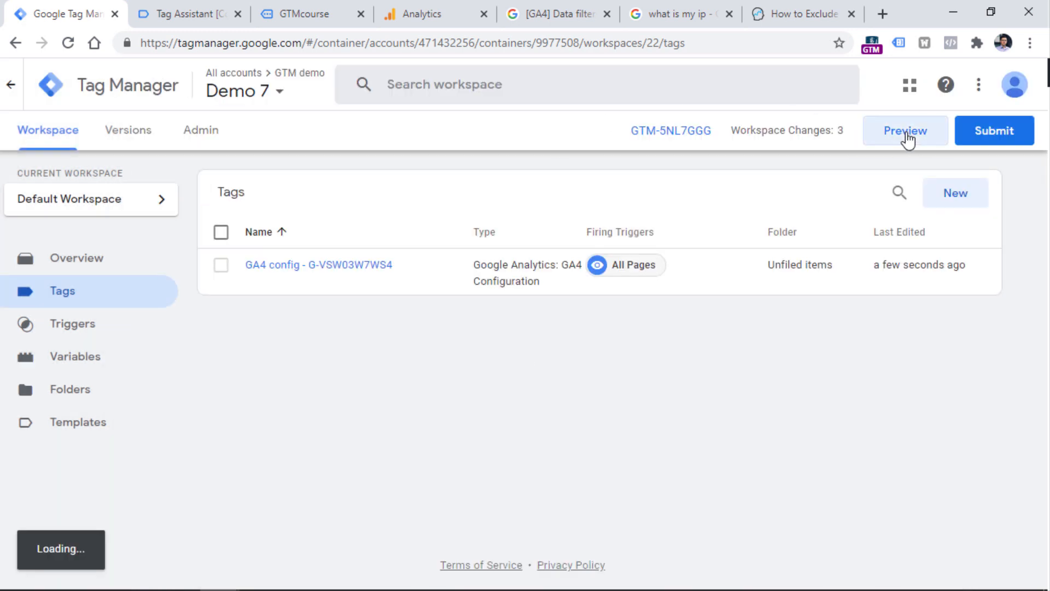
# - Preview the container on the connected store page and continue to the debug summary in Tag Assistant
pyautogui.click(907, 136)
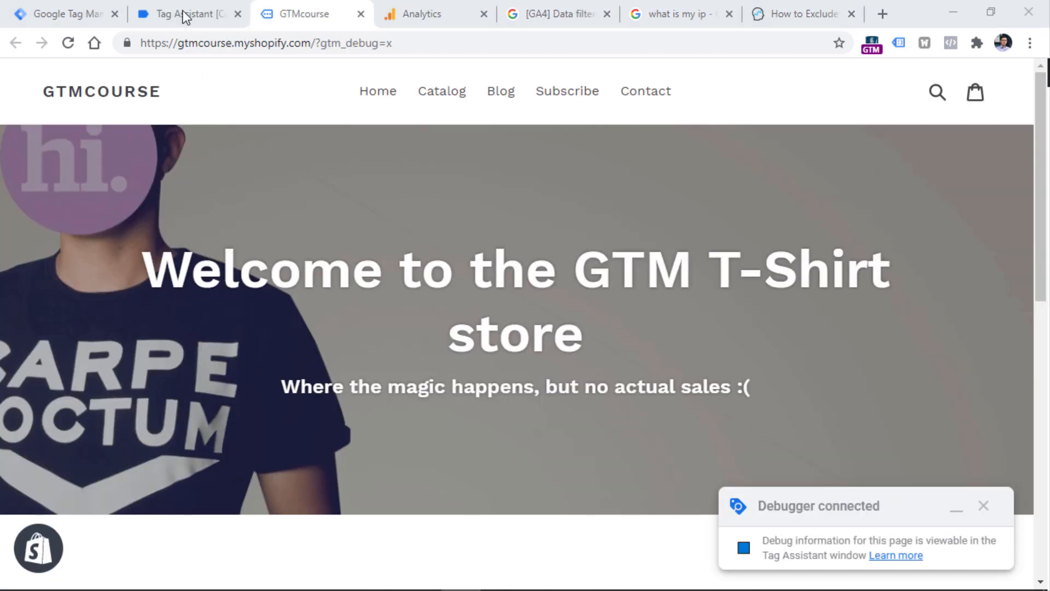
pyautogui.click(201, 5)
pyautogui.click(519, 369)
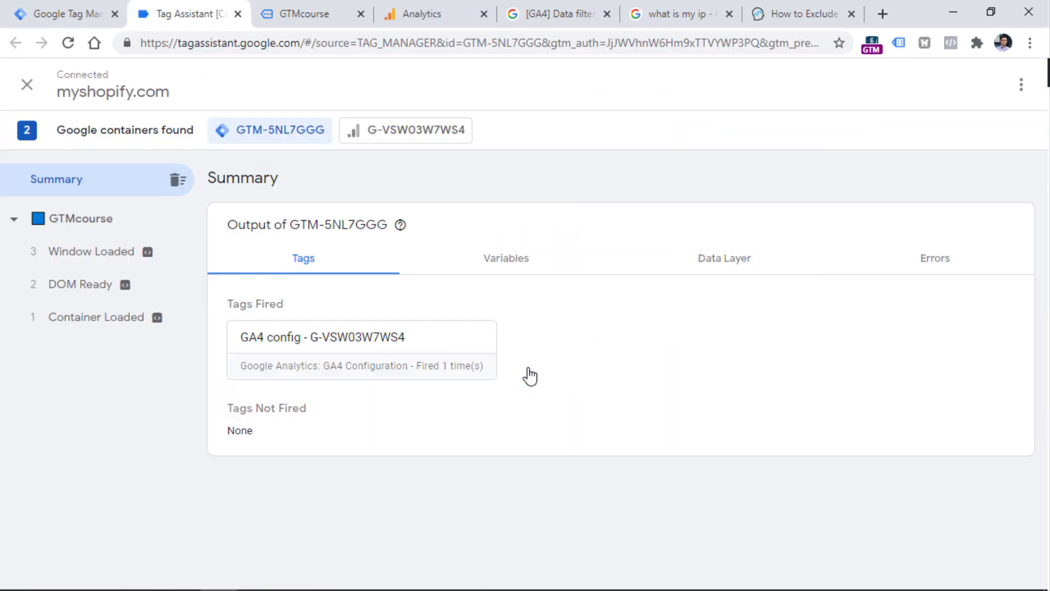
# - Inspect the tt parameter in the Page View hit sent to the G-VSW03W7WS4 container
pyautogui.click(415, 140)
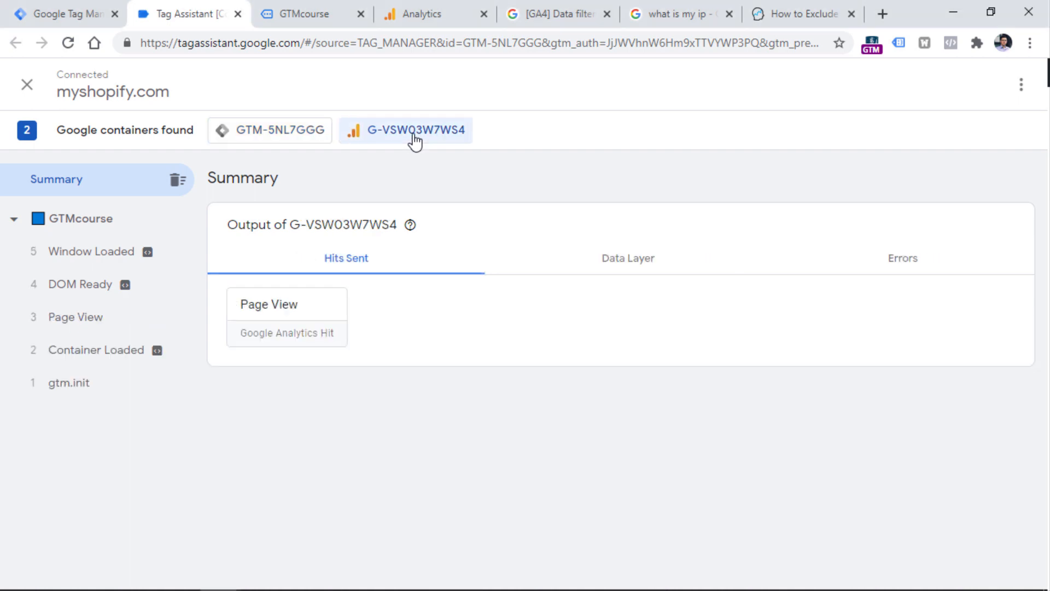
pyautogui.click(290, 318)
pyautogui.moveTo(1039, 164); pyautogui.dragTo(1046, 277)
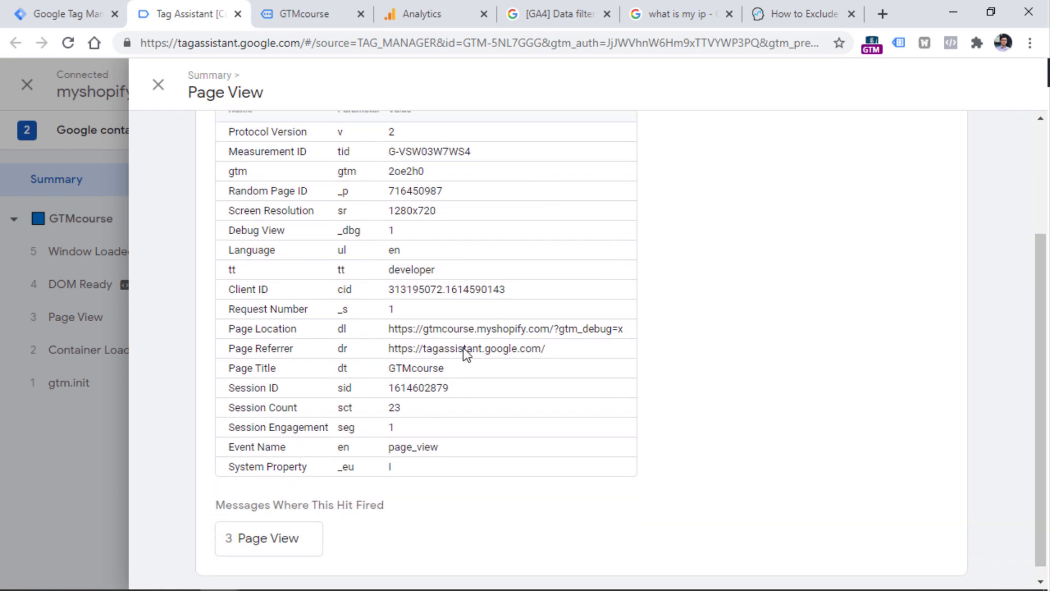
pyautogui.doubleClick(232, 270)
pyautogui.click(234, 274)
pyautogui.doubleClick(414, 271)
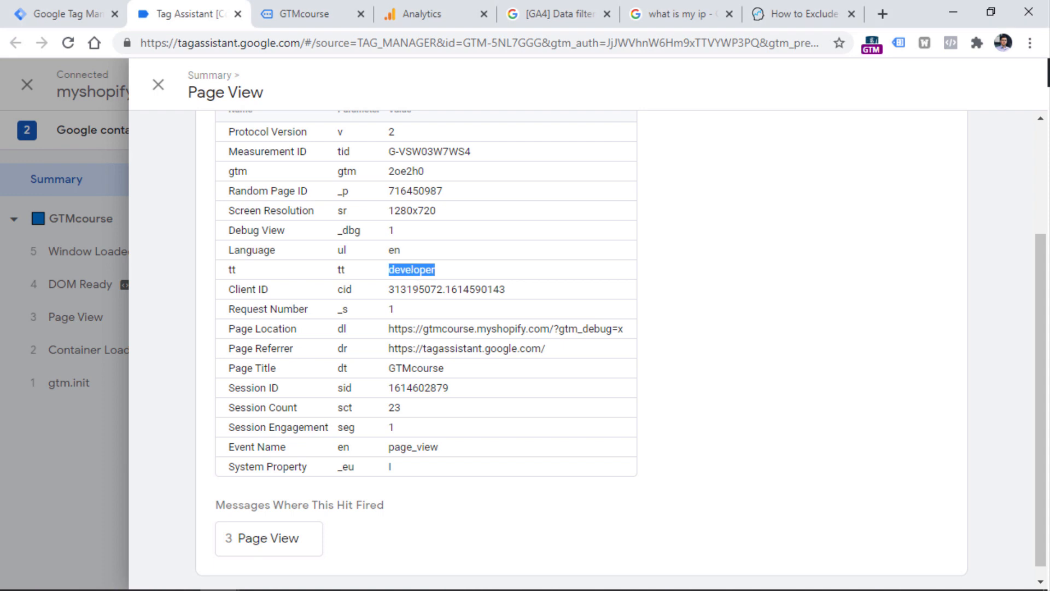
# - Switch to Google Analytics DebugView and examine the traffic_type parameter of the latest page_view event
pyautogui.hotkey('ctrl', '4')
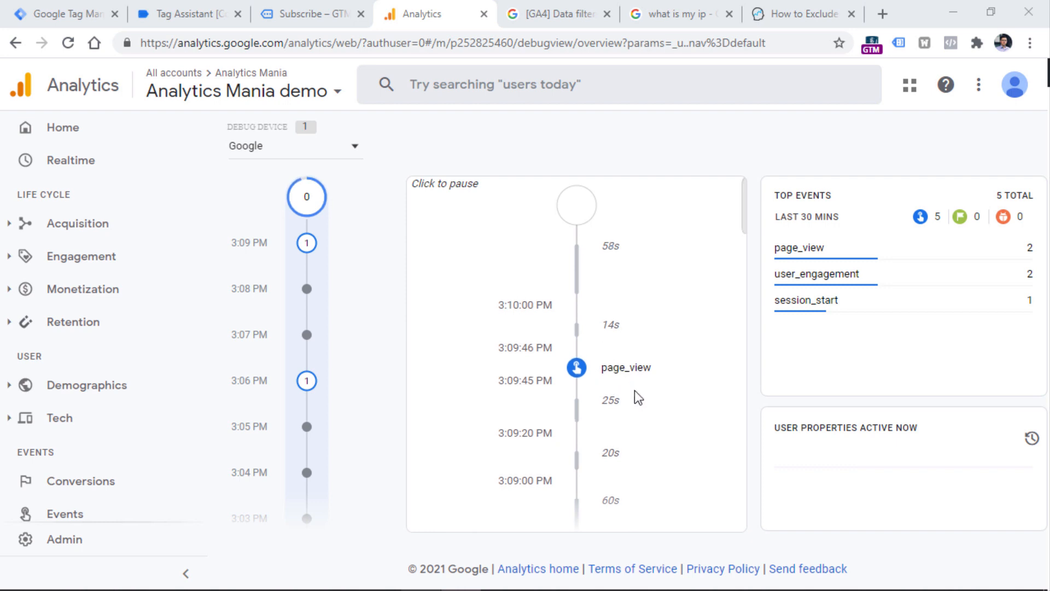
pyautogui.click(627, 377)
pyautogui.moveTo(744, 288); pyautogui.dragTo(741, 436)
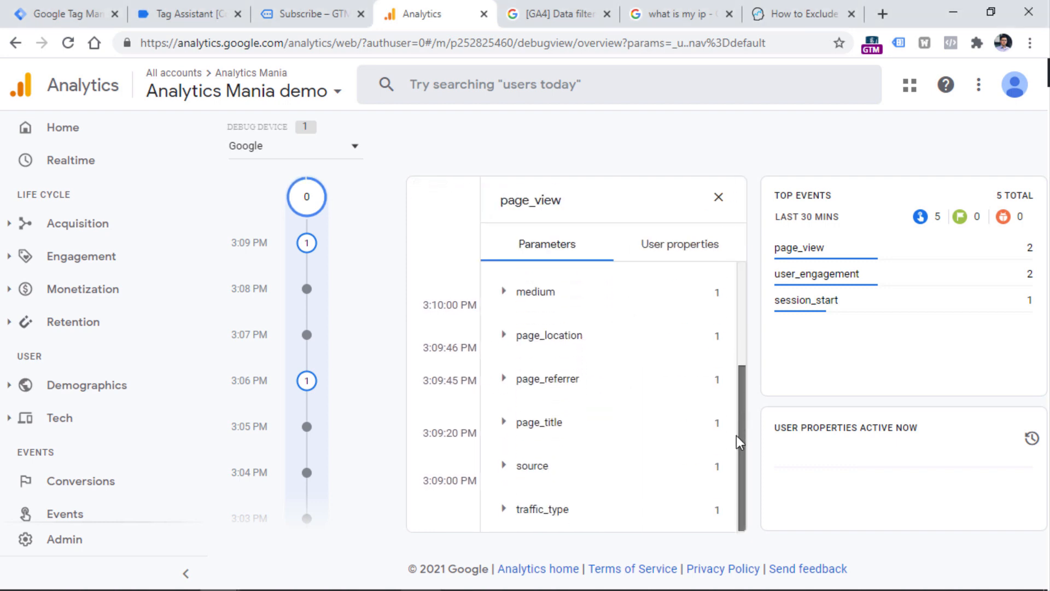
pyautogui.click(530, 507)
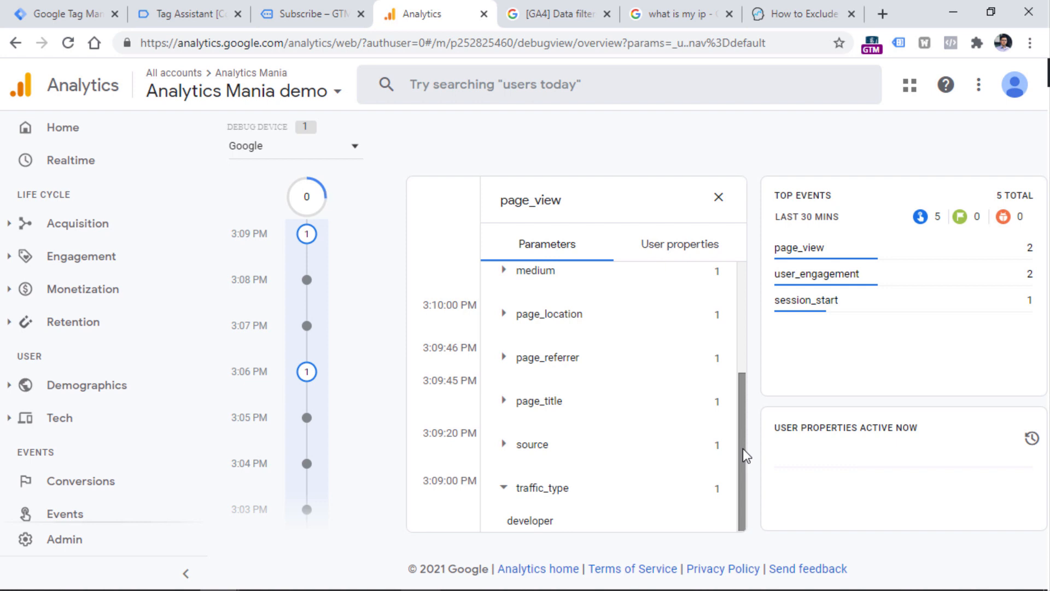
pyautogui.click(311, 12)
pyautogui.click(1032, 195)
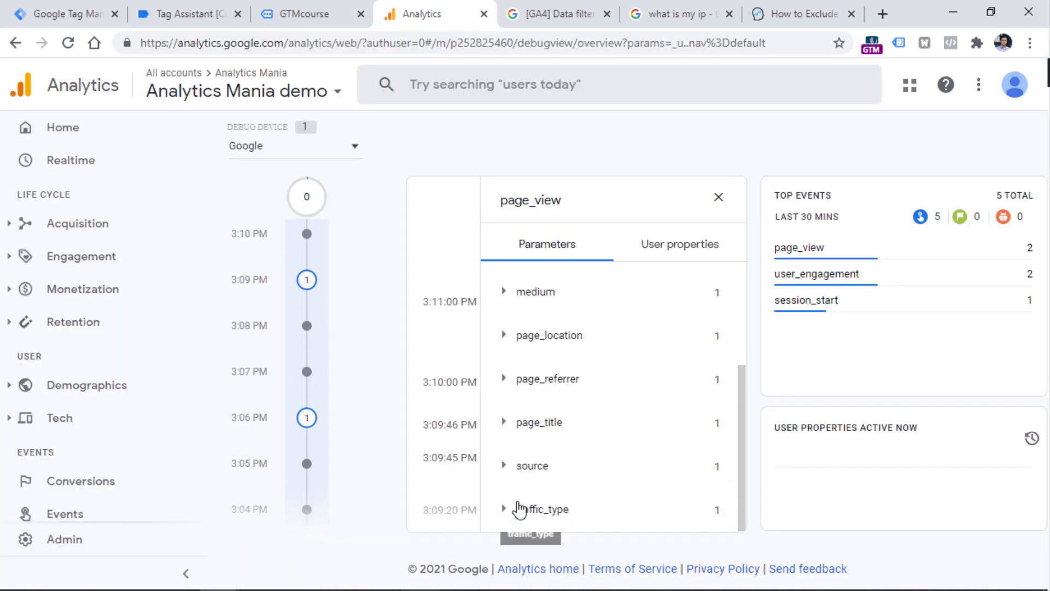
pyautogui.click(529, 510)
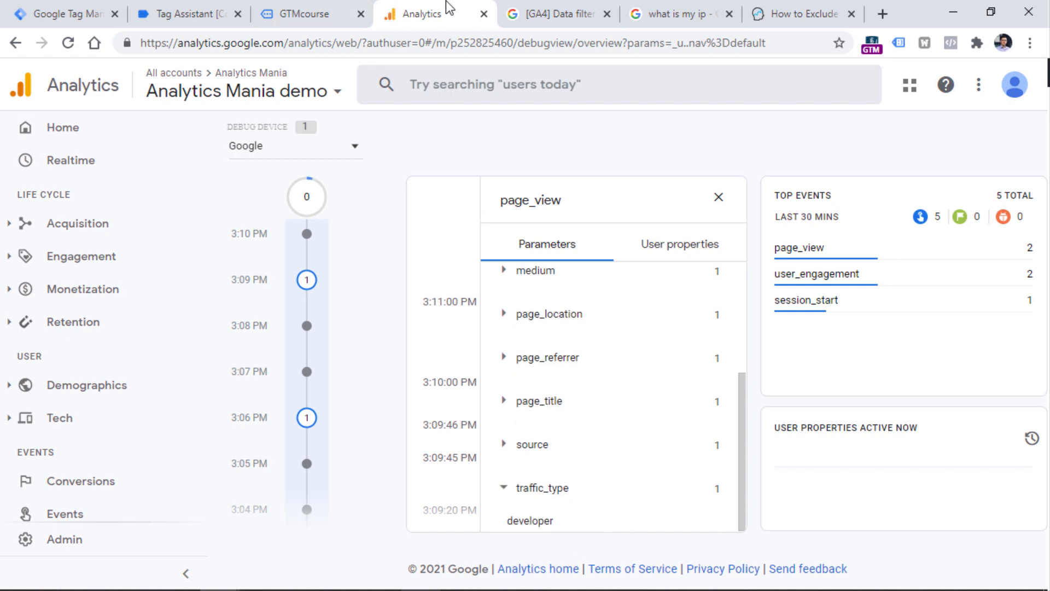
# - Open the browser's developer tools on the store page and reload it to record network requests filtered by google-analytics.com
pyautogui.click(304, 12)
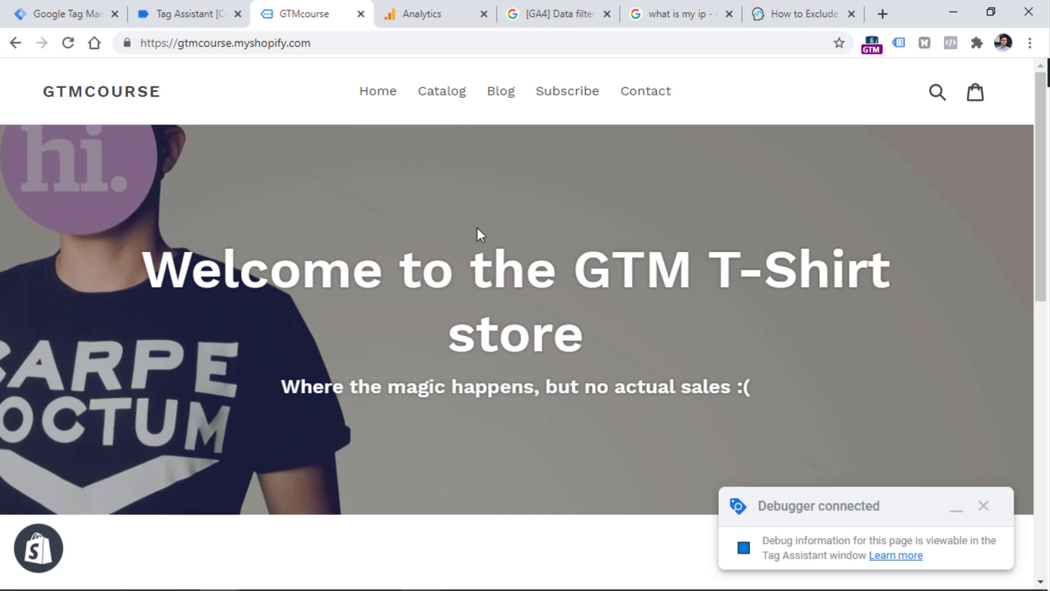
pyautogui.click(1030, 43)
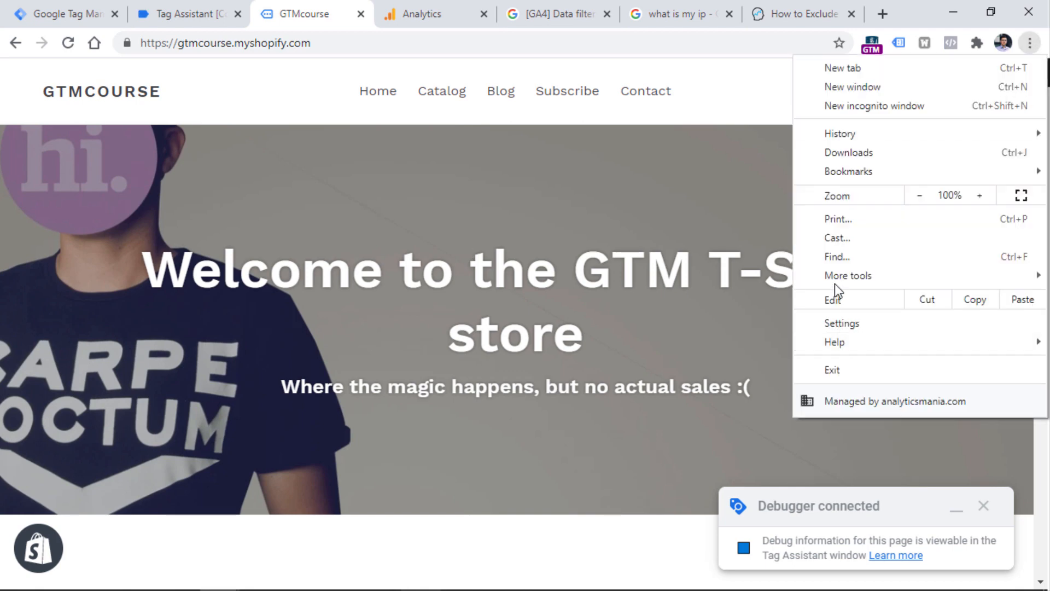
pyautogui.moveTo(835, 278)
pyautogui.click(642, 388)
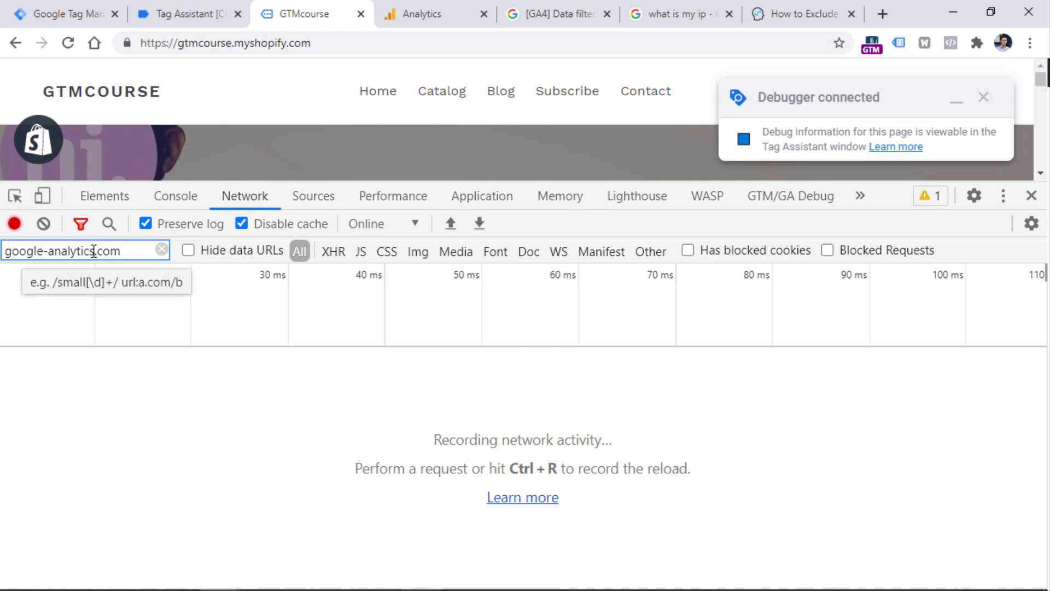
pyautogui.hotkey('ctrl', 'r')
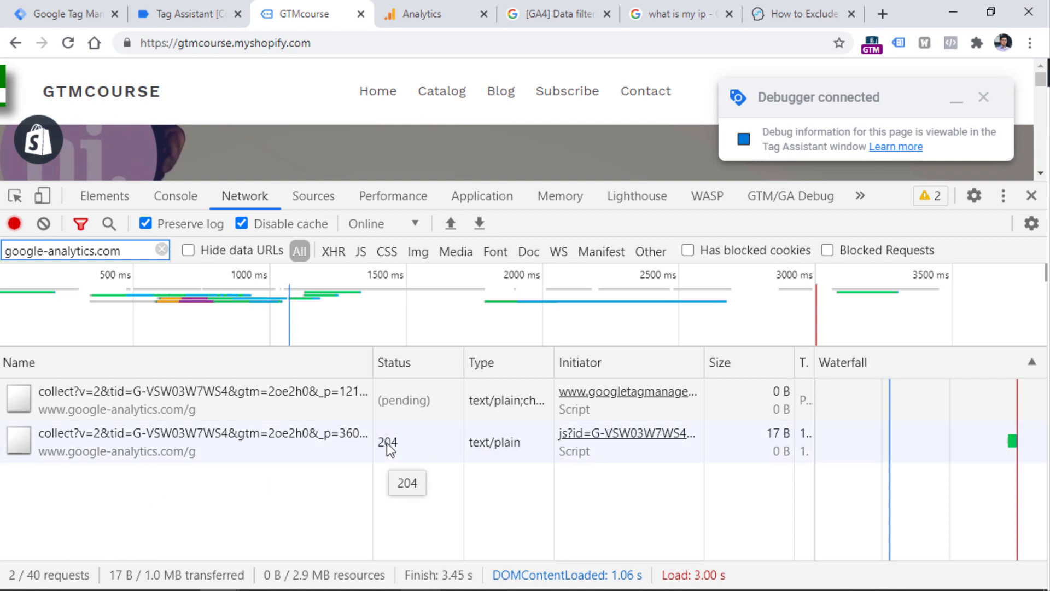
# - Inspect the tt parameter in the page_view collect request with status 204
pyautogui.click(139, 445)
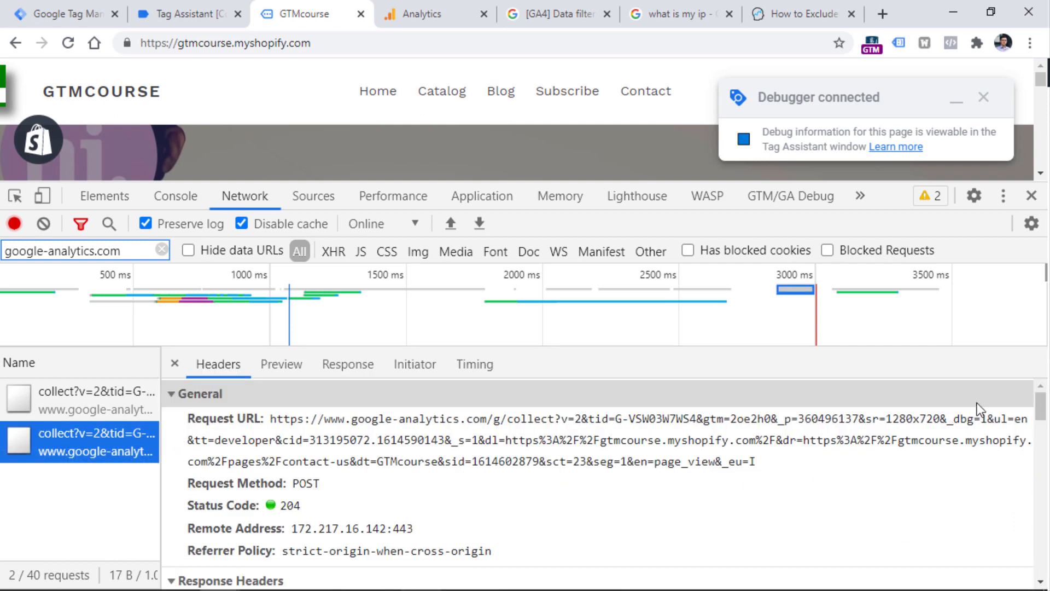
pyautogui.moveTo(1039, 408); pyautogui.dragTo(1039, 566)
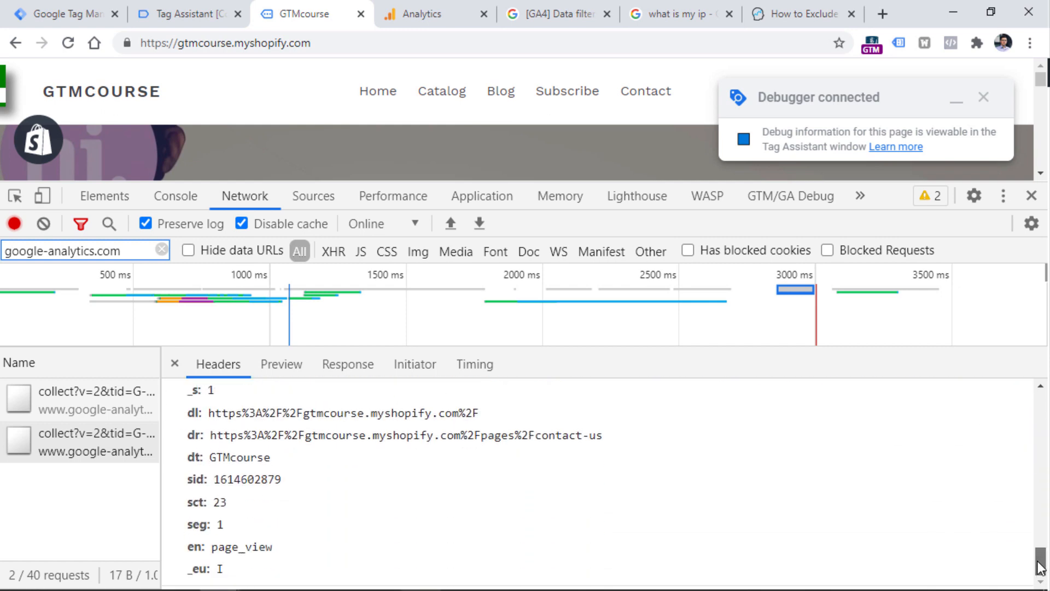
pyautogui.scroll(2, 213, 461)
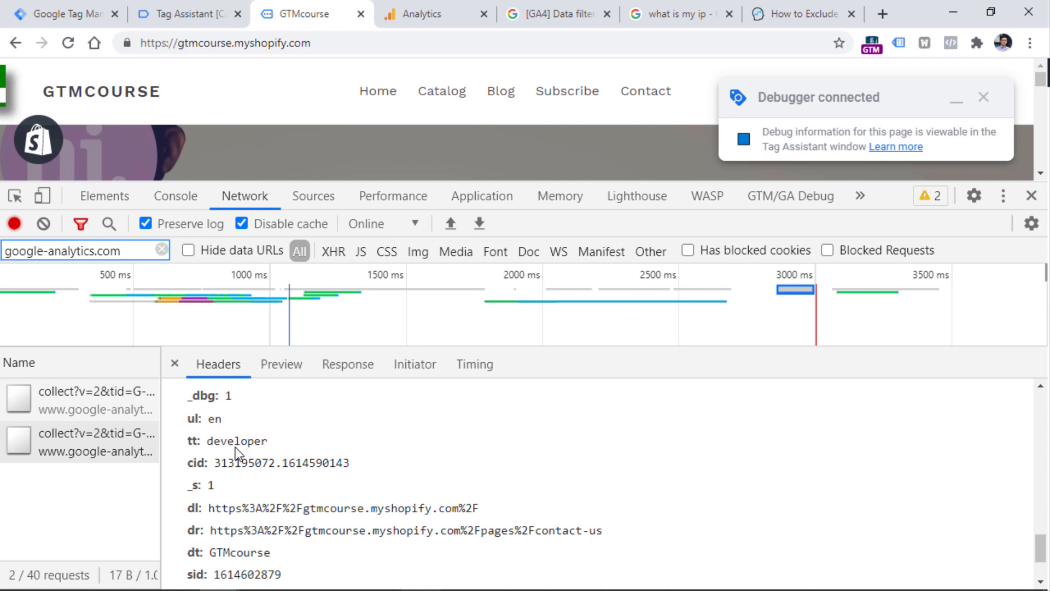
# - Open the Internal Traffic data filter in the Google Analytics property settings and examine its traffic_type parameter value
pyautogui.click(422, 12)
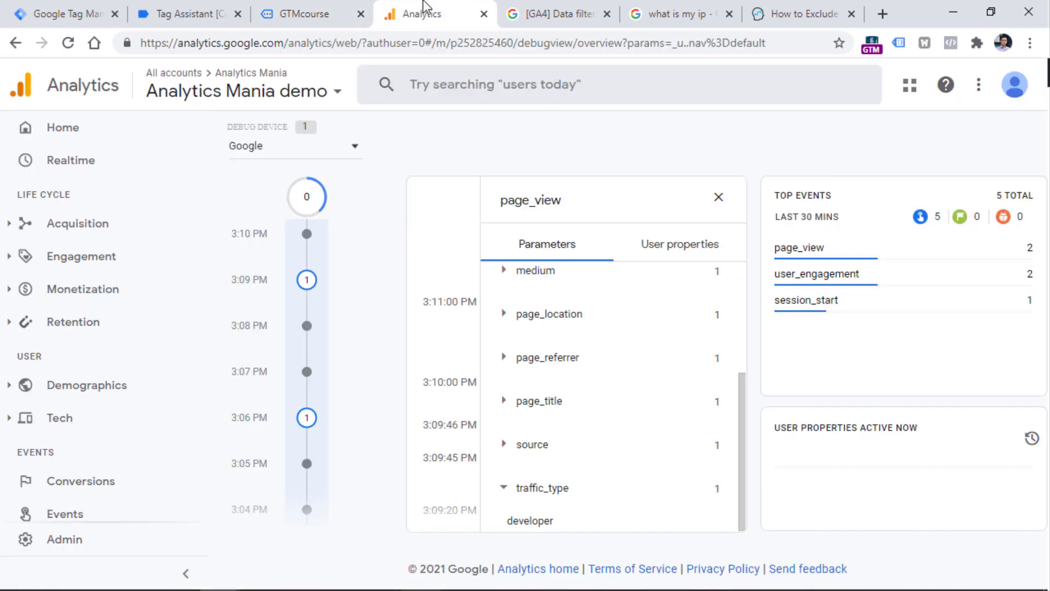
pyautogui.scroll(-3, 98, 492)
pyautogui.click(65, 542)
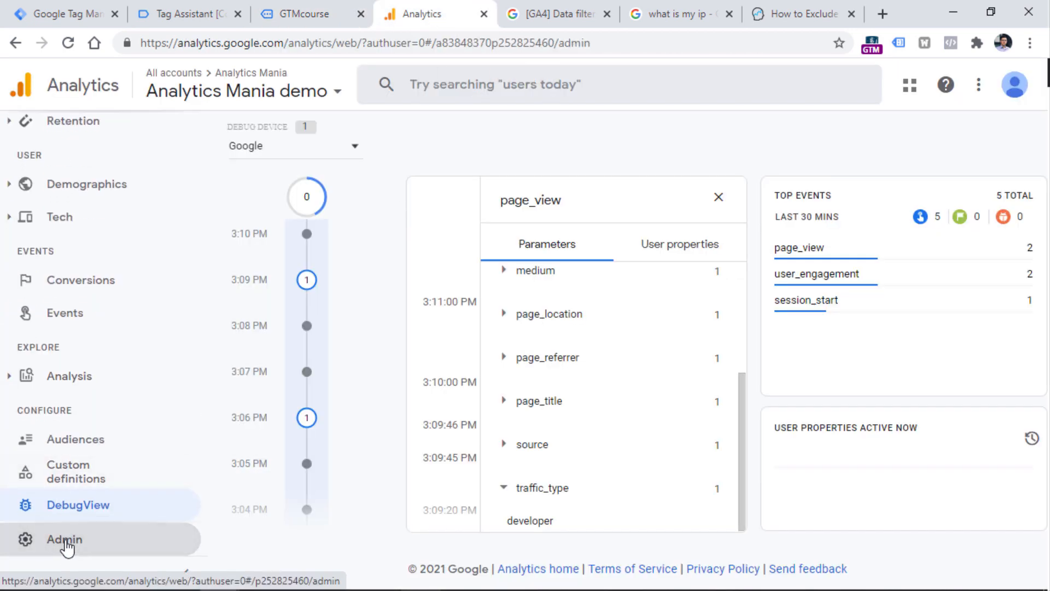
pyautogui.click(492, 394)
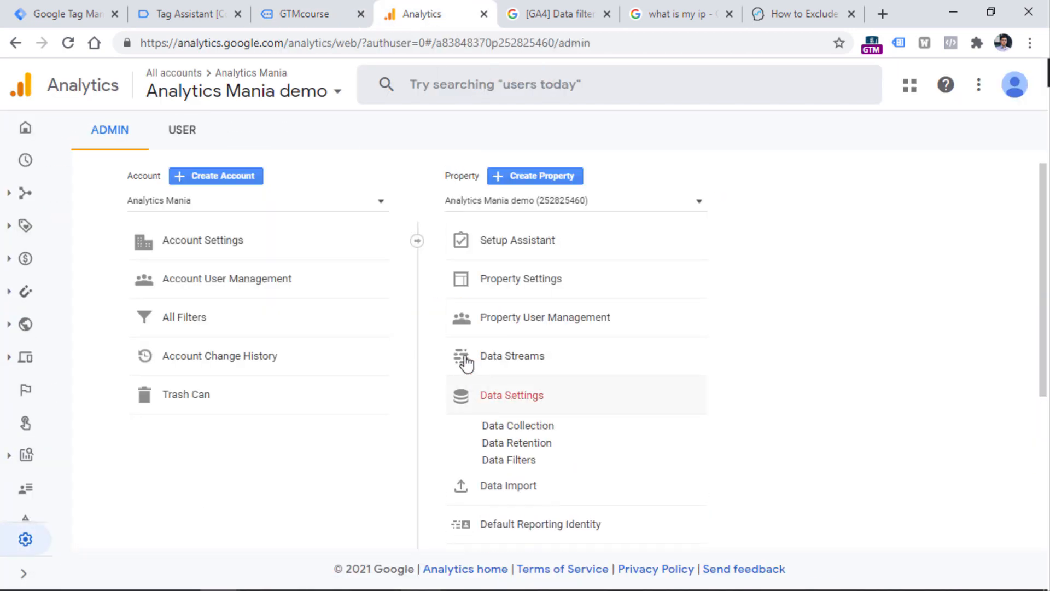
pyautogui.click(509, 461)
pyautogui.click(397, 327)
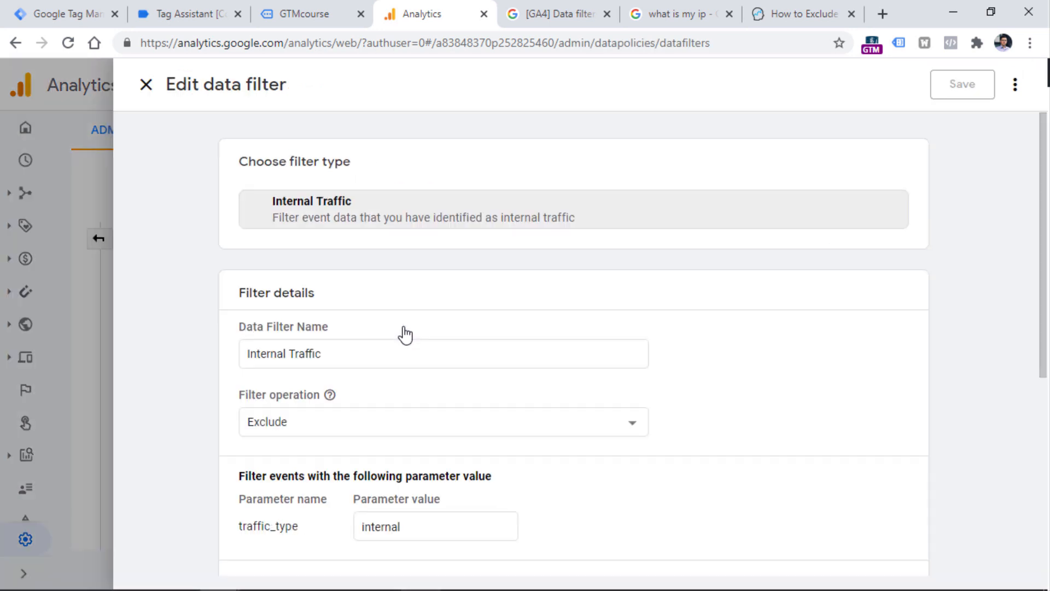
pyautogui.click(411, 529)
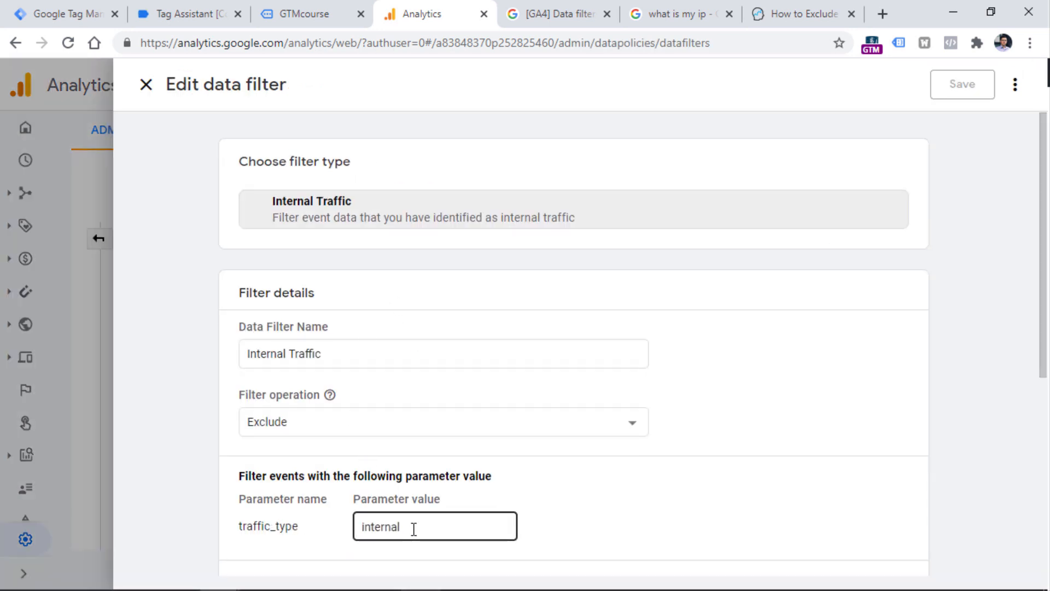
pyautogui.moveTo(411, 529); pyautogui.dragTo(359, 529)
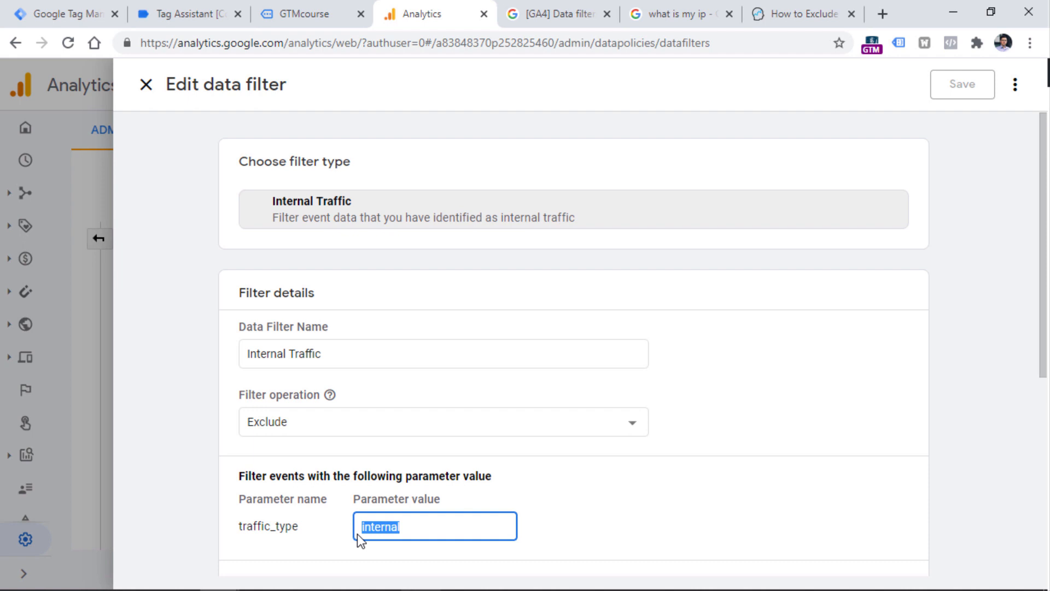
pyautogui.hotkey('ctrl', 'shift', 'Tab')
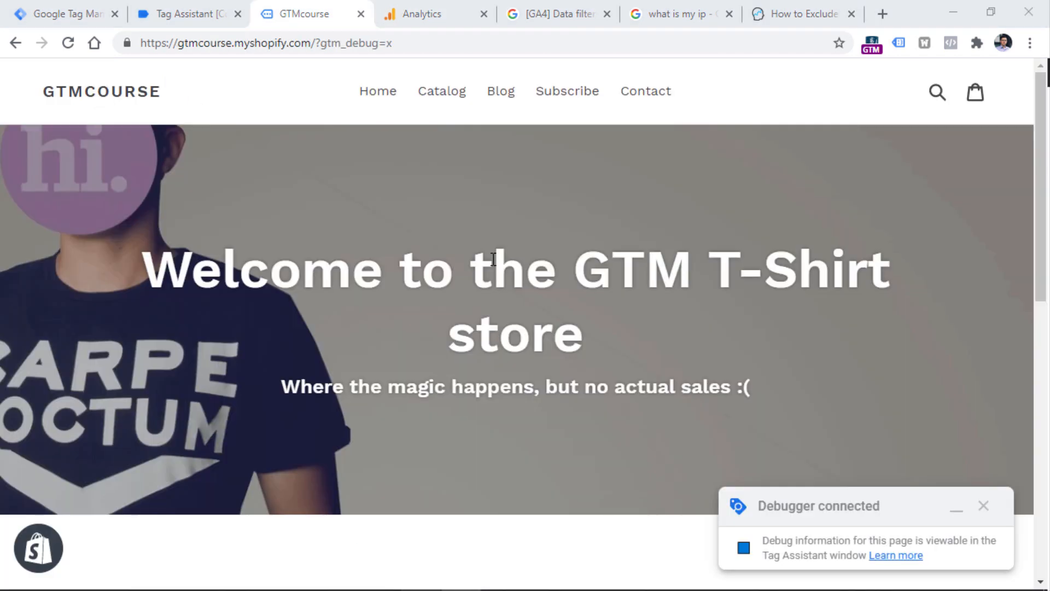
# - End the store page's debug session and publish the Demo 7 container's workspace changes to the Live environment in Google Tag Manager
pyautogui.click(984, 507)
pyautogui.click(59, 8)
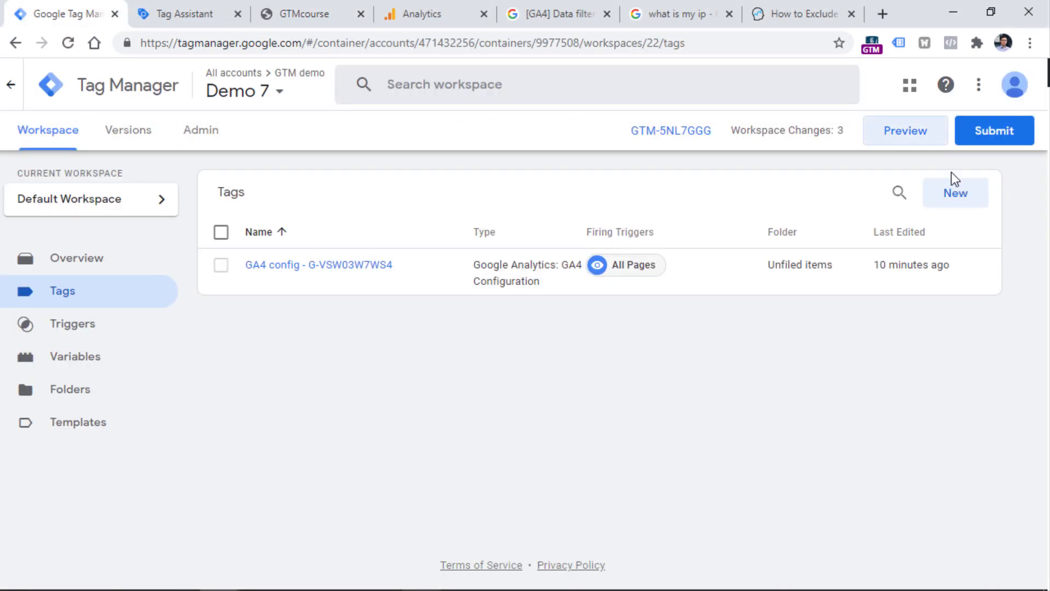
pyautogui.click(1008, 134)
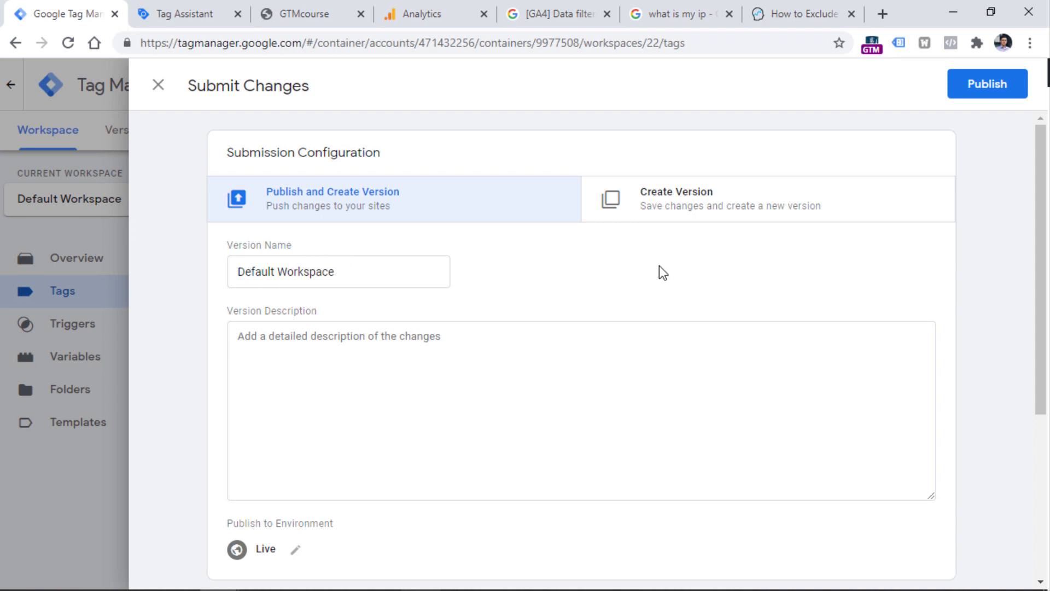
pyautogui.click(987, 84)
# - Reload the store page with network requests filtered by google-analytics.com and inspect the tt parameter in the page_view collect request
pyautogui.click(304, 14)
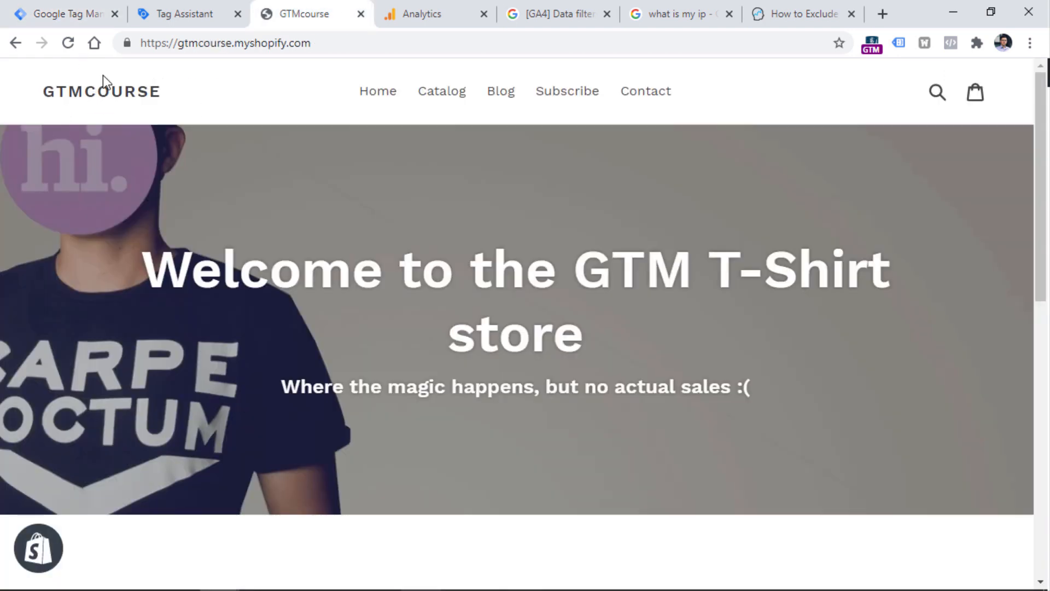
pyautogui.hotkey('ctrl', 'shift', 'i')
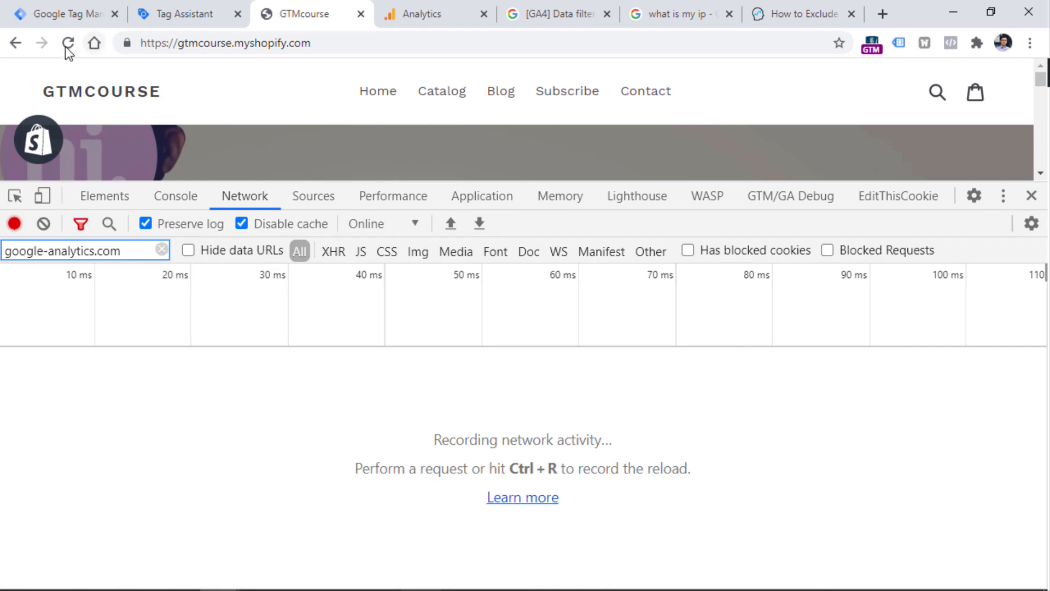
pyautogui.click(64, 45)
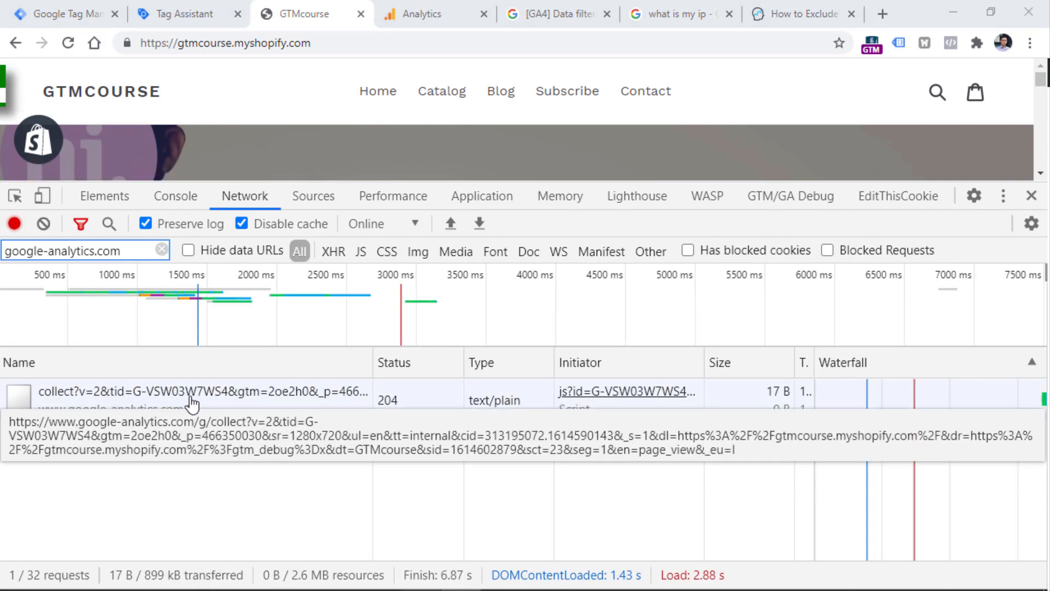
pyautogui.click(194, 402)
pyautogui.moveTo(1039, 407); pyautogui.dragTo(1029, 544)
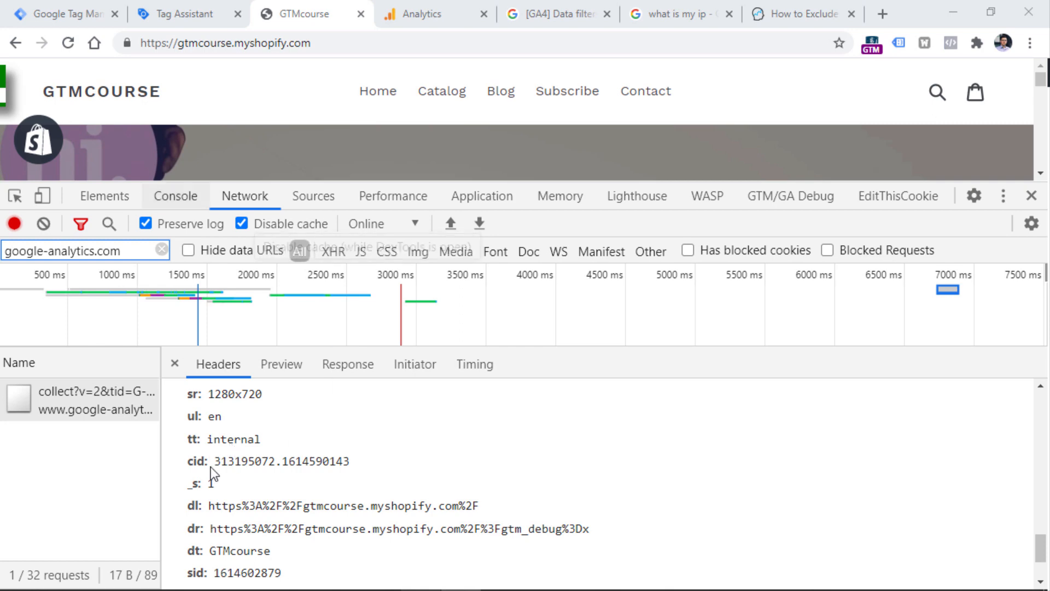
# - Switch to Google Analytics, close the Internal Traffic data filter and check DebugView for incoming events
pyautogui.click(437, 11)
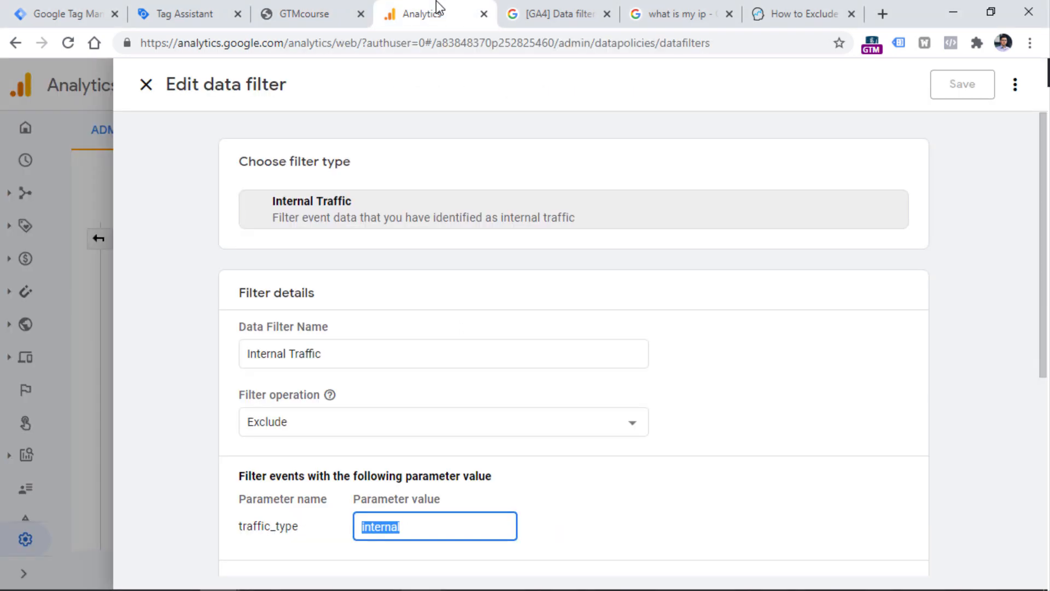
pyautogui.click(146, 86)
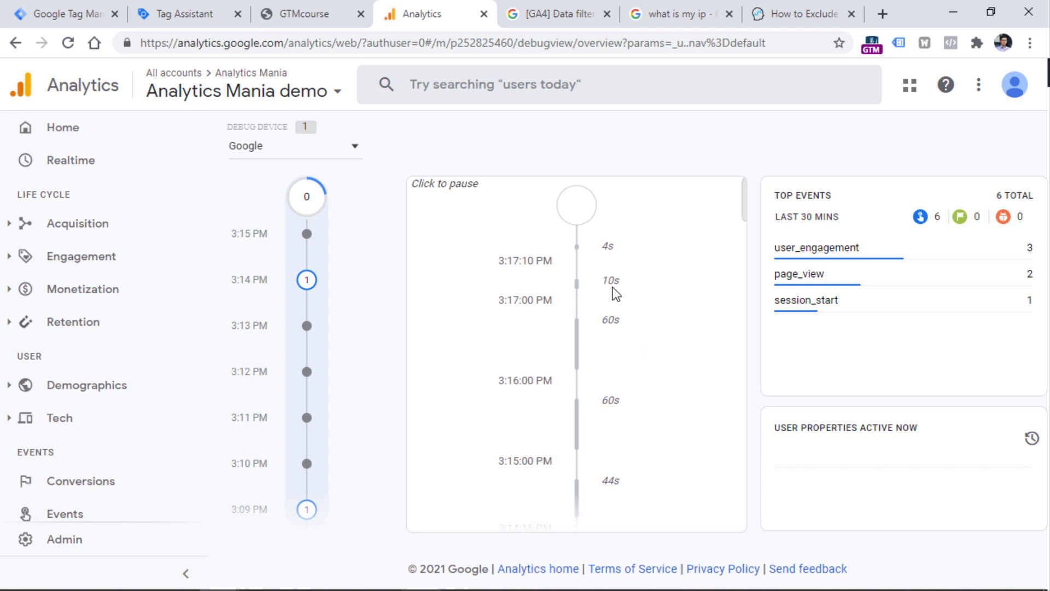